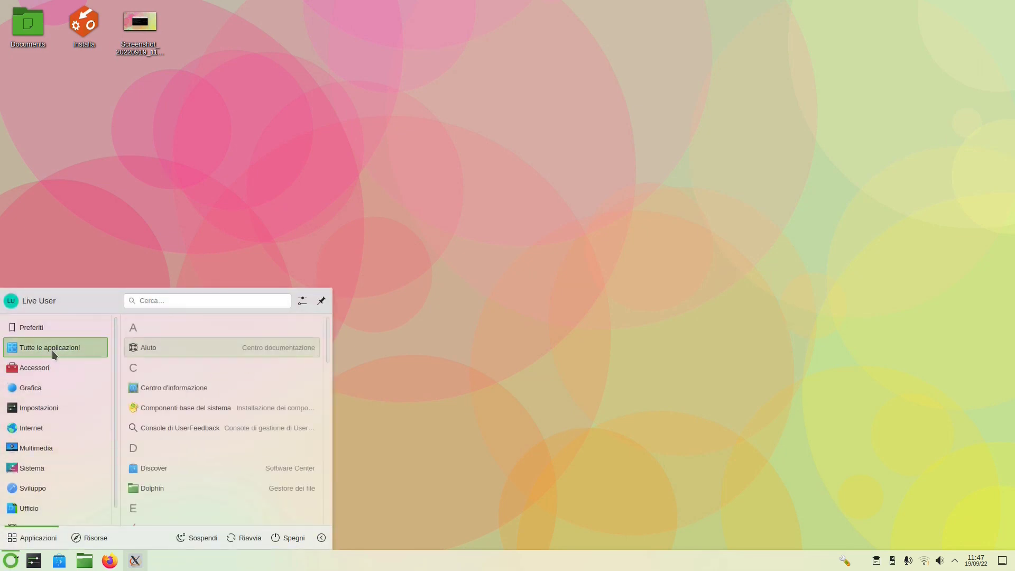
pyautogui.moveTo(35, 372)
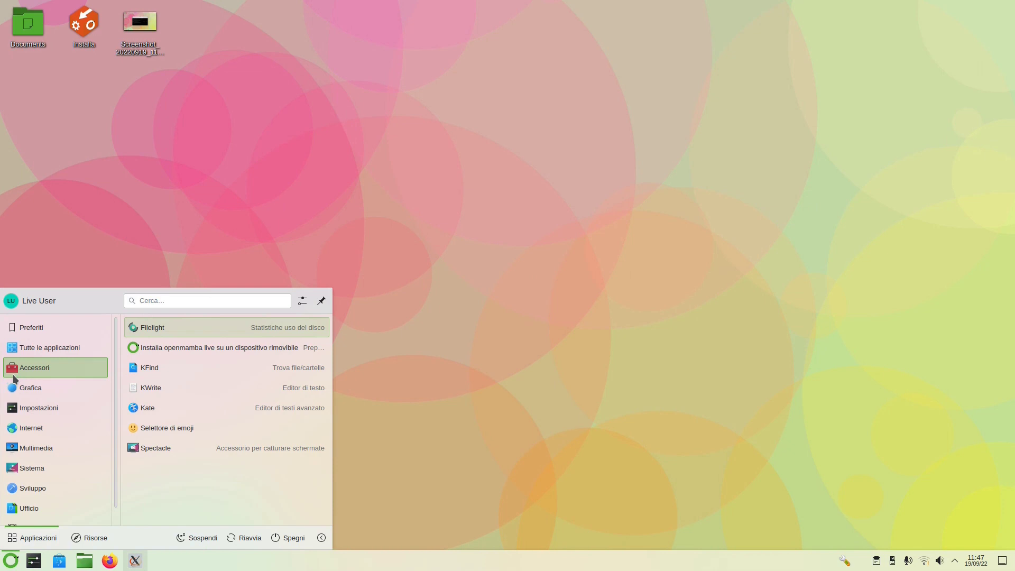
pyautogui.moveTo(42, 428)
pyautogui.moveTo(51, 448)
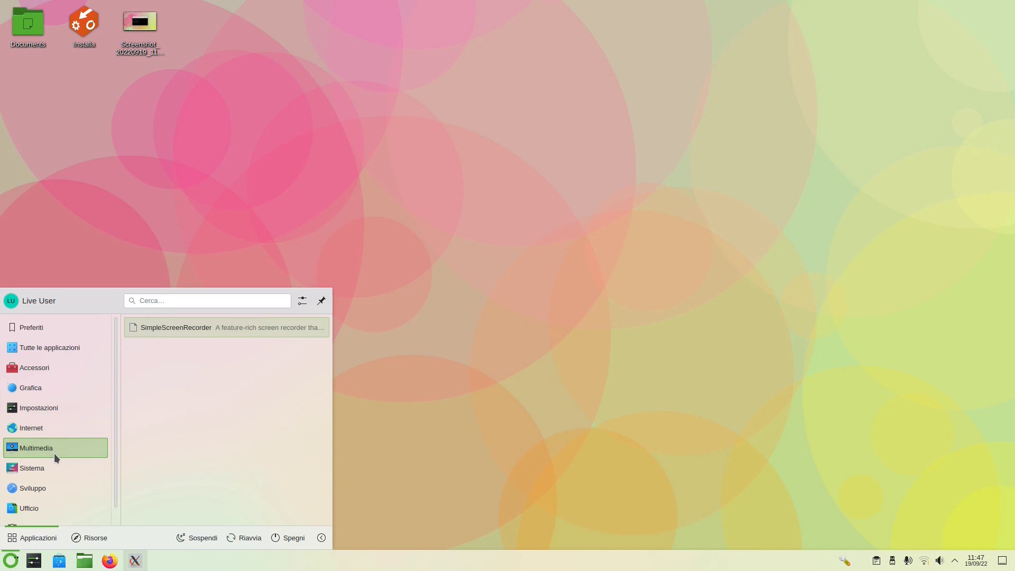
pyautogui.moveTo(59, 351)
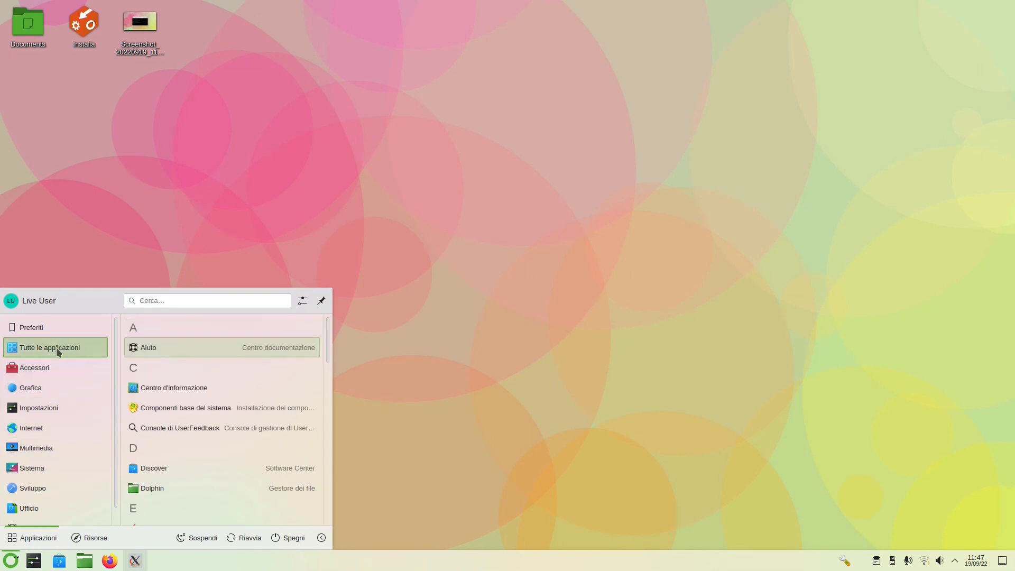
pyautogui.click(390, 287)
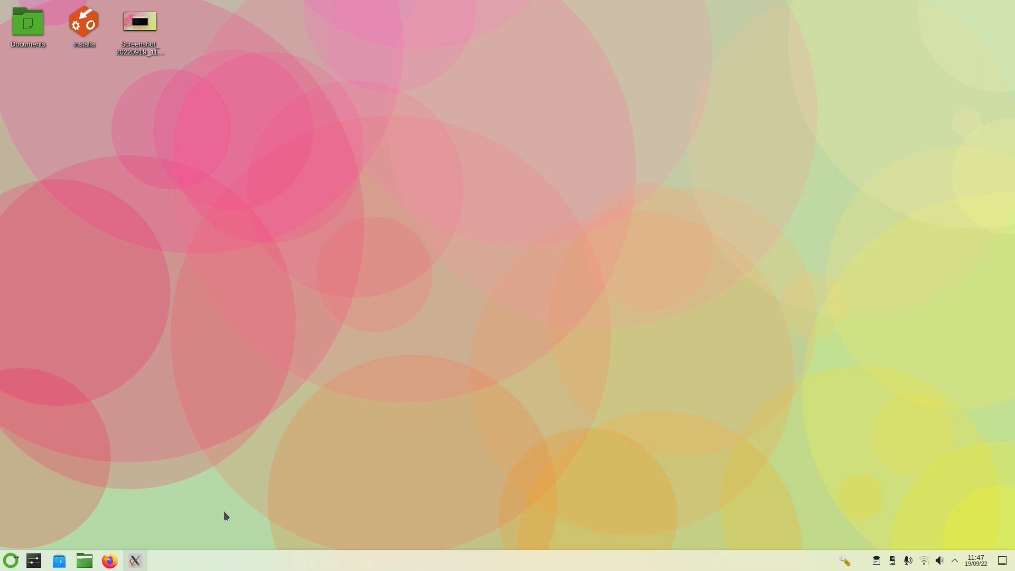
# Open the desktop screenshot with Okular and enlarge it to 400%
pyautogui.rightClick(148, 52)
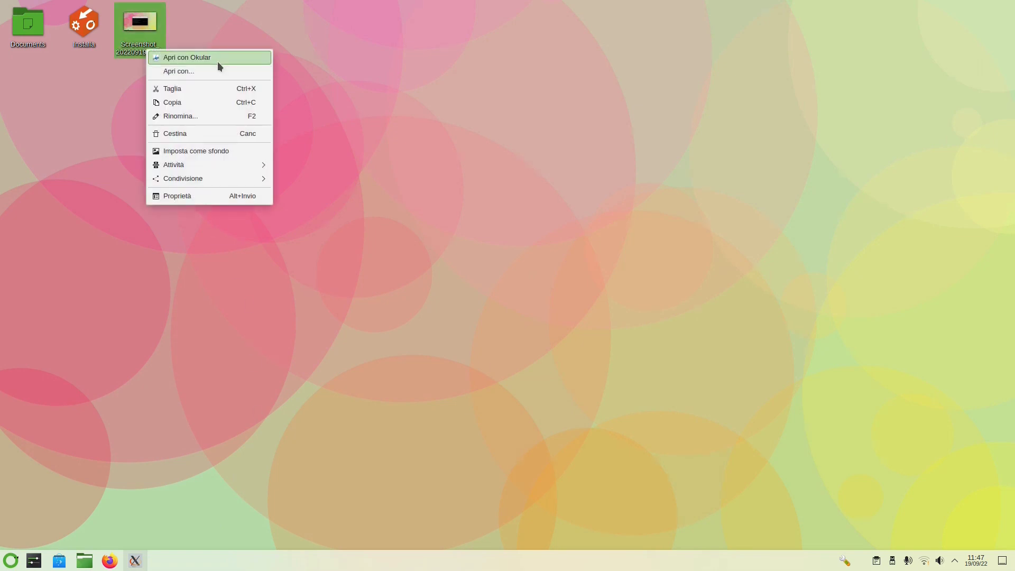
pyautogui.click(210, 59)
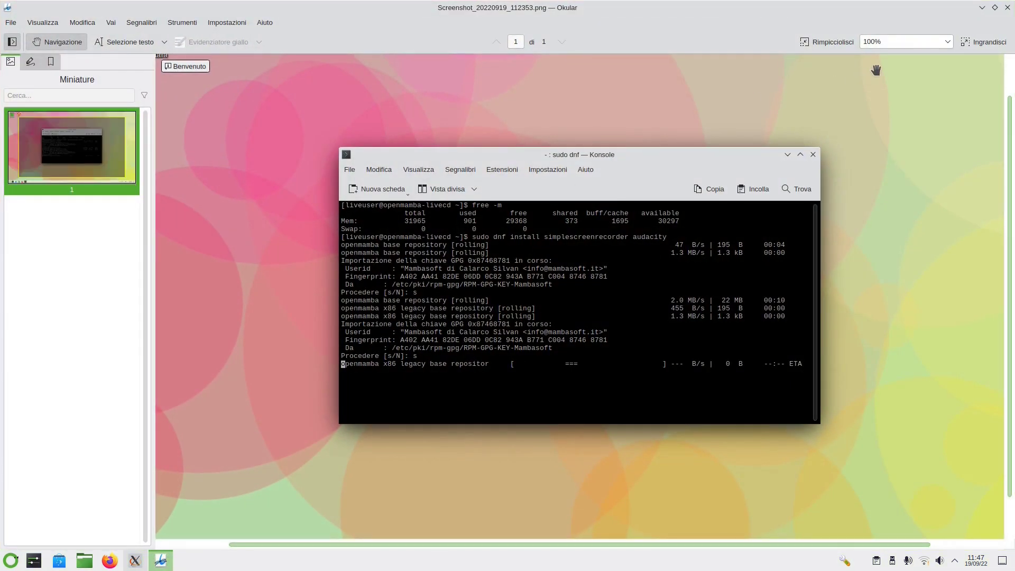
pyautogui.click(970, 46)
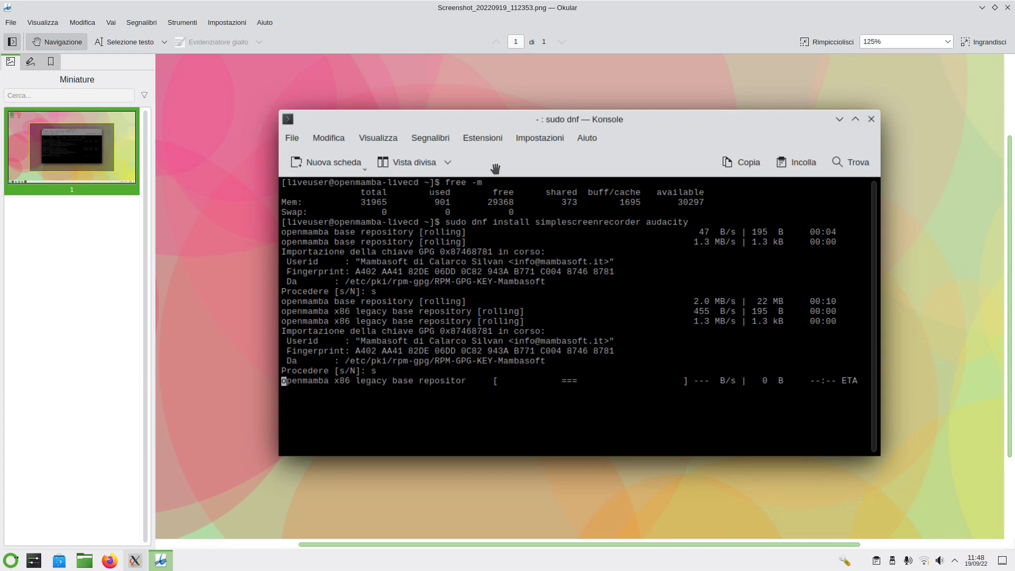
pyautogui.click(996, 46)
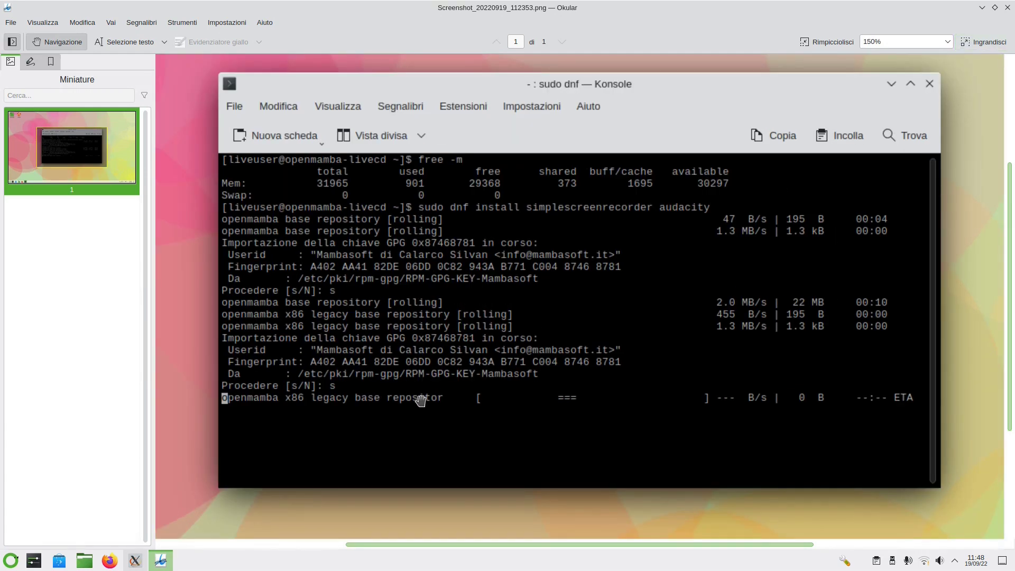
pyautogui.click(997, 46)
pyautogui.click(997, 46)
pyautogui.click(997, 46)
pyautogui.click(996, 47)
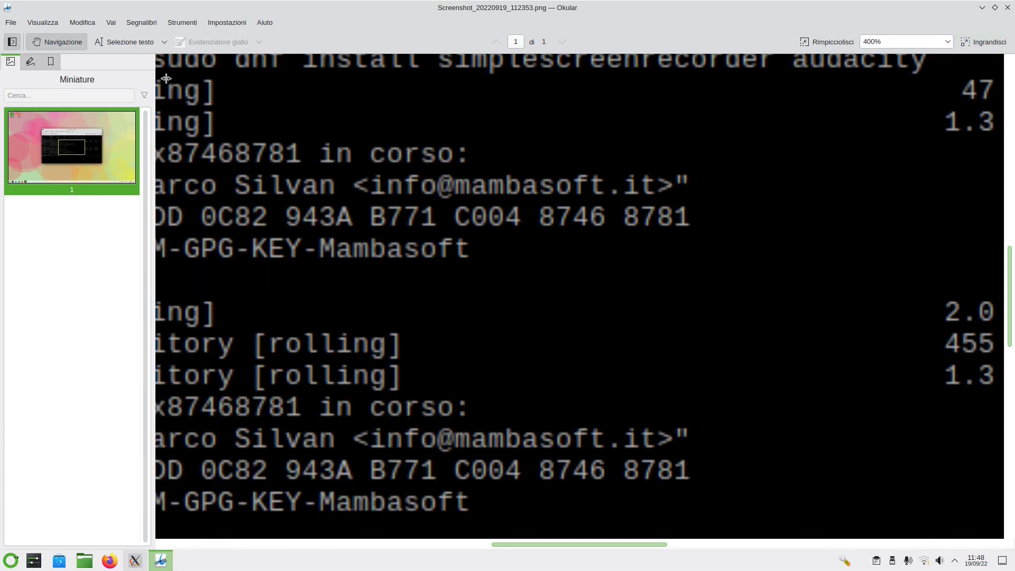
# Zoom the screenshot out to page width and back in to 125% to read the terminal commands in it
pyautogui.click(821, 46)
pyautogui.click(820, 46)
pyautogui.click(820, 45)
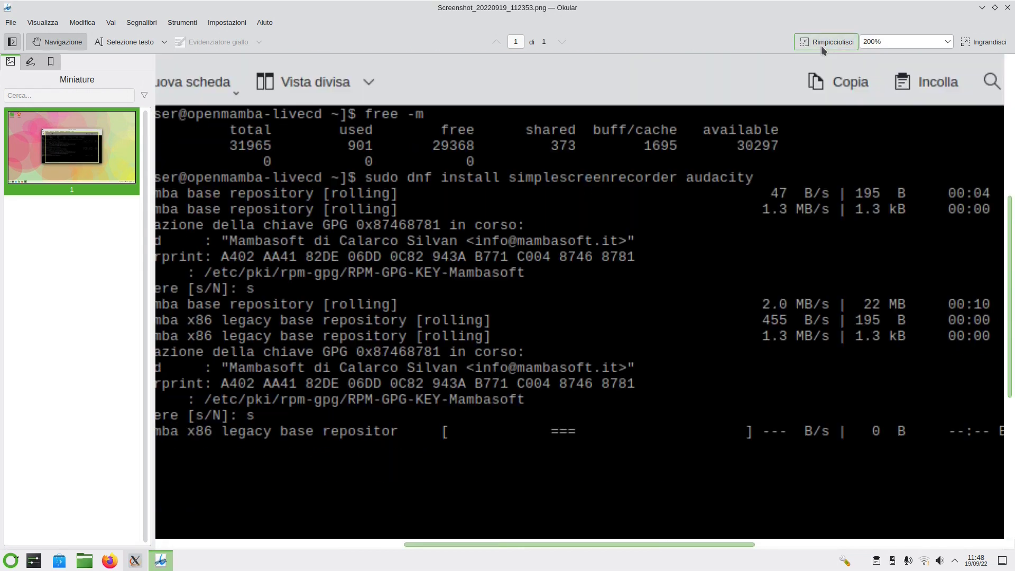
pyautogui.click(823, 44)
pyautogui.click(824, 45)
pyautogui.click(825, 44)
pyautogui.click(826, 45)
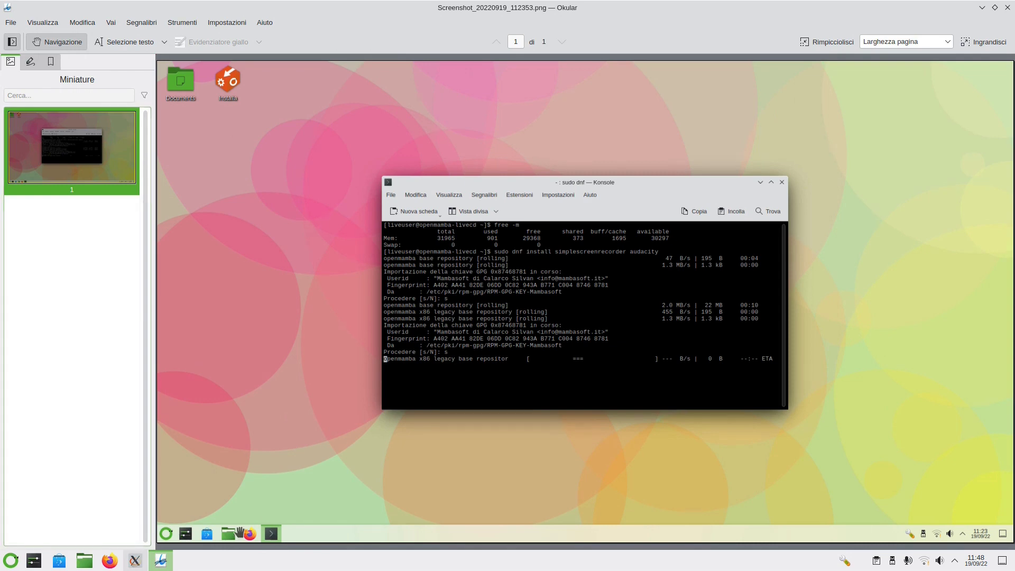
pyautogui.click(983, 47)
pyautogui.click(983, 48)
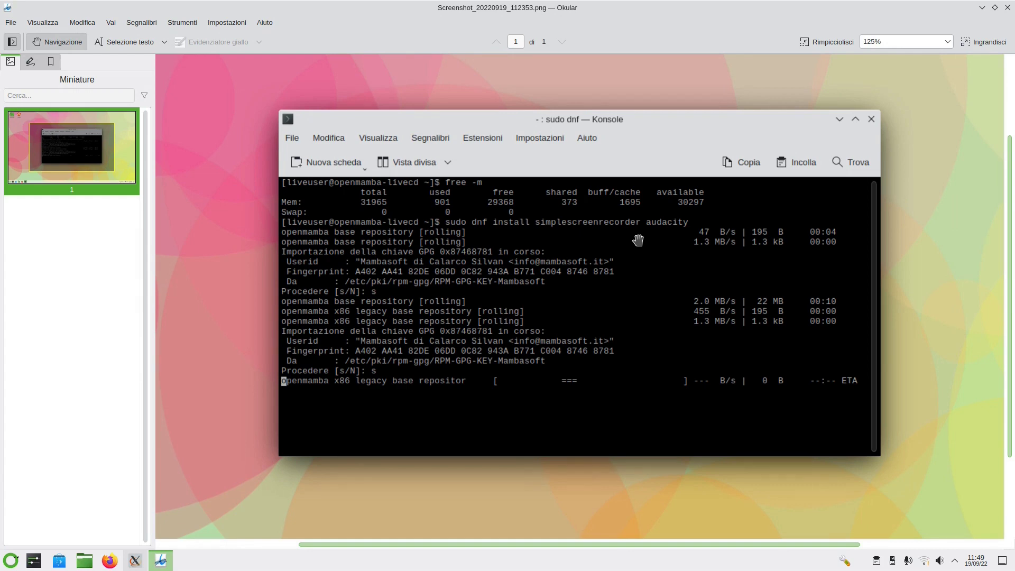
# Close the screenshot, reopen it directly from the desktop, and close it again
pyautogui.click(1008, 7)
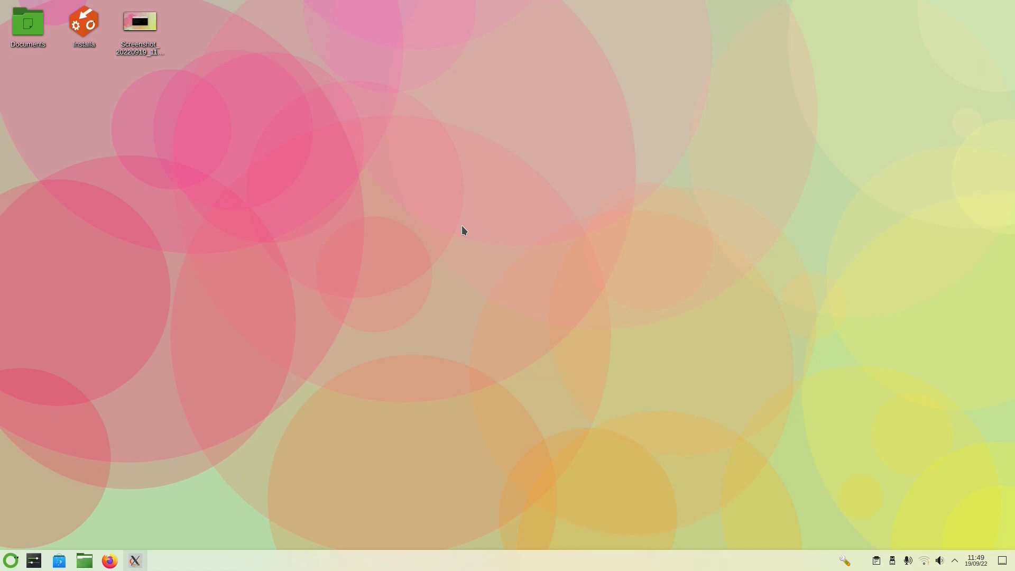
pyautogui.click(148, 60)
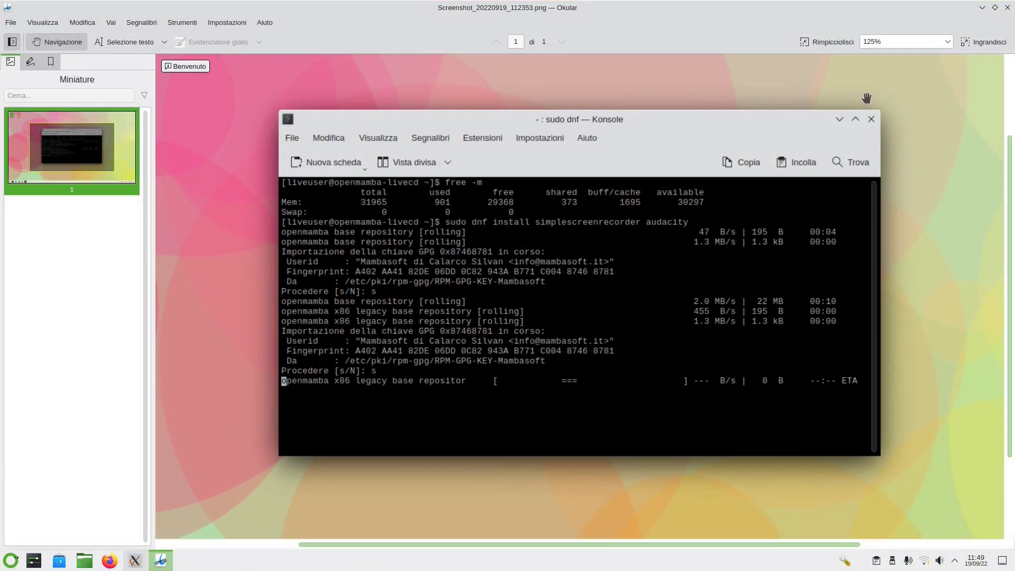
pyautogui.click(1008, 7)
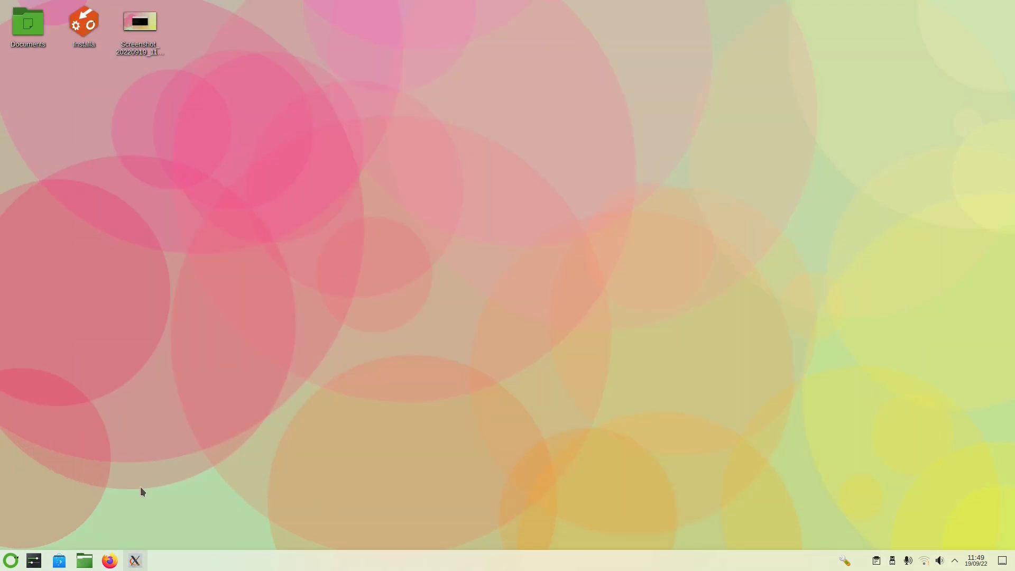
# View the home folder's files in a maximised Dolphin window and close it
pyautogui.click(84, 560)
pyautogui.click(688, 101)
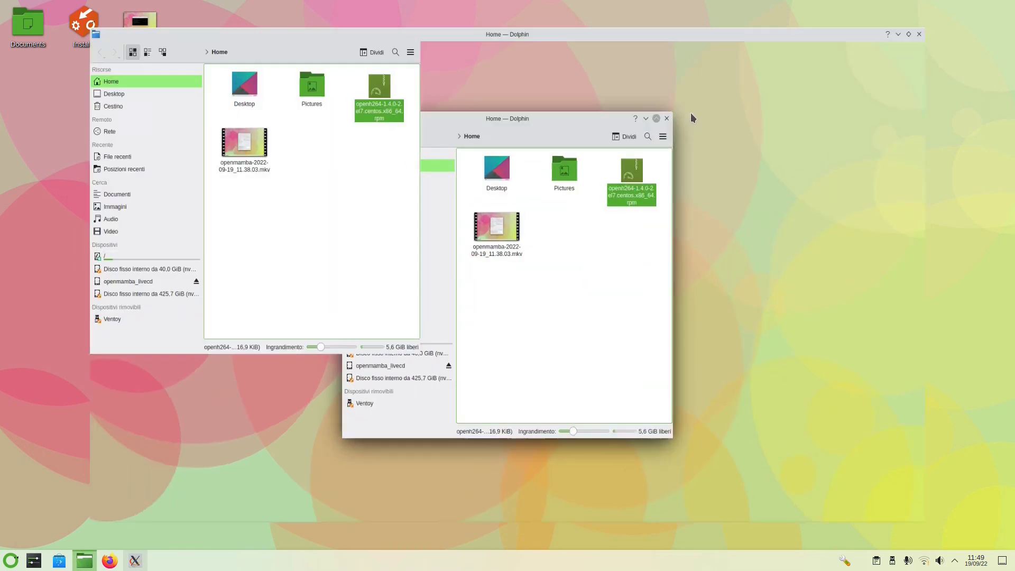
pyautogui.click(339, 155)
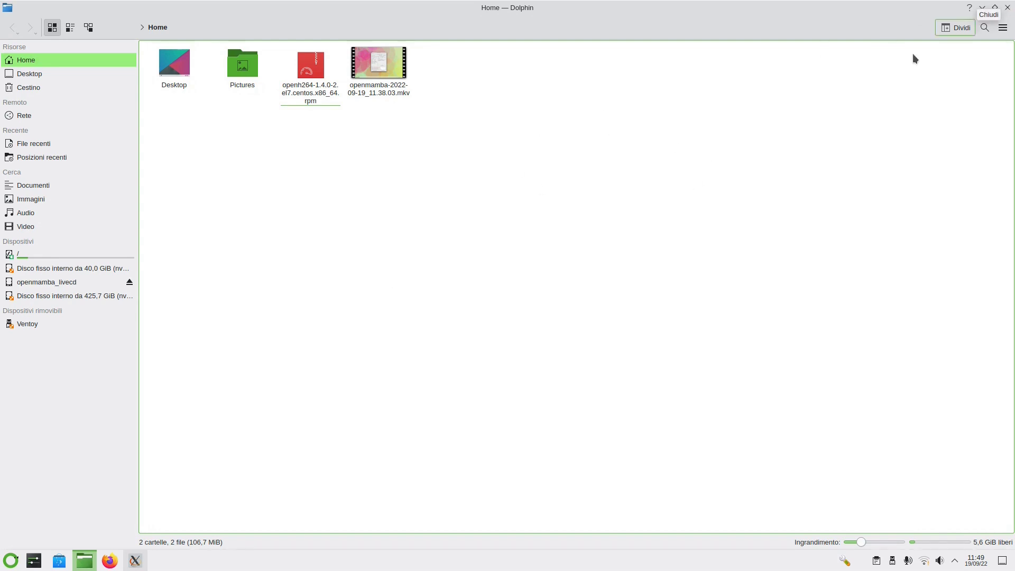
pyautogui.click(1007, 7)
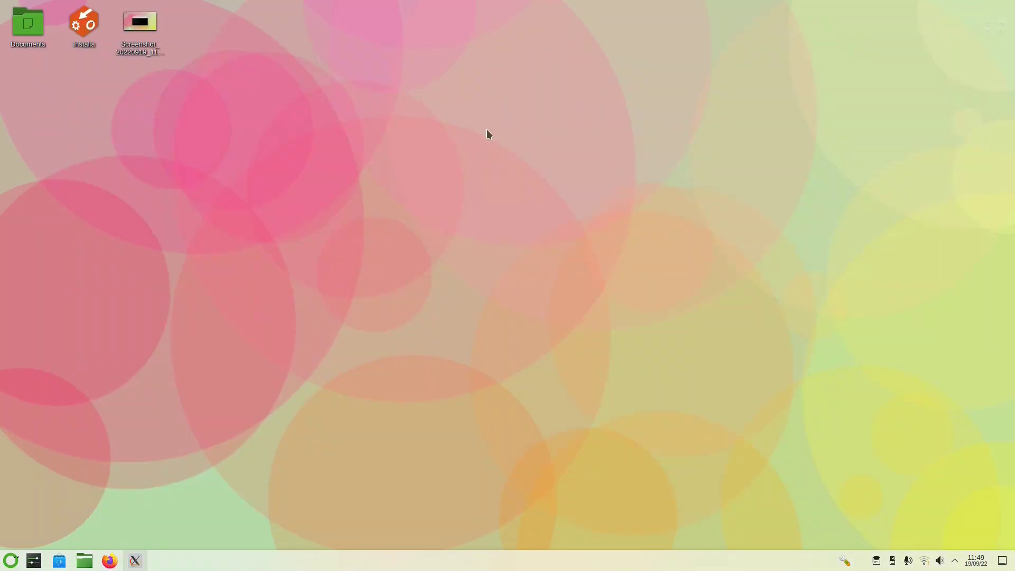
# Open System Settings and look through its full list of categories, from appearance to hardware
pyautogui.click(34, 561)
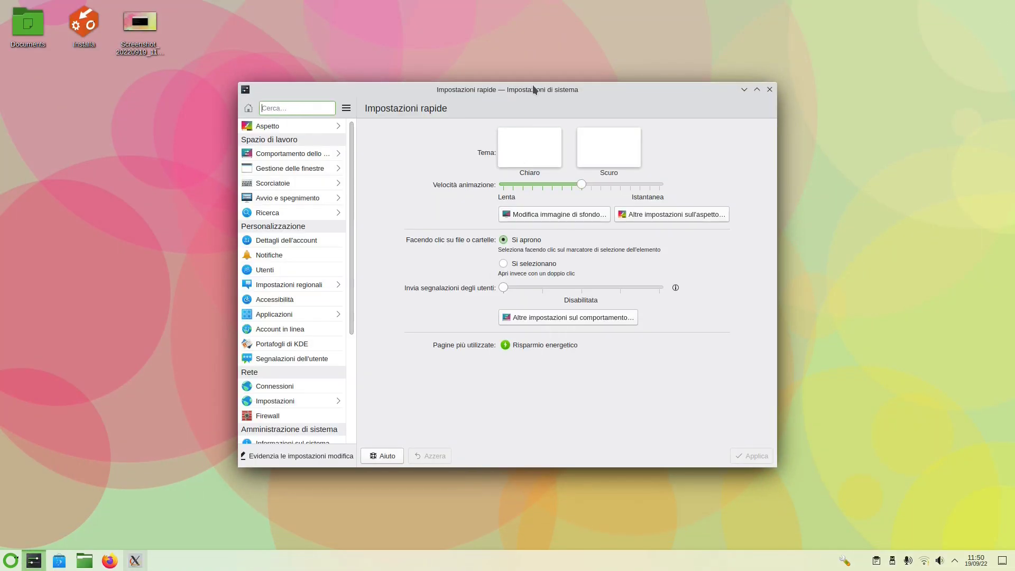
pyautogui.moveTo(532, 85); pyautogui.dragTo(539, 88)
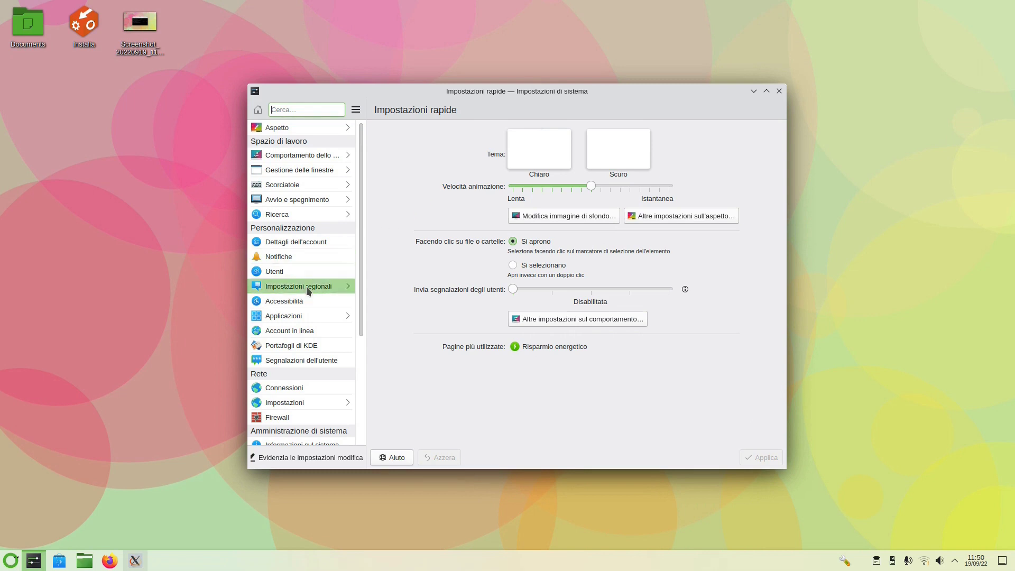
pyautogui.scroll(-5, 306, 287)
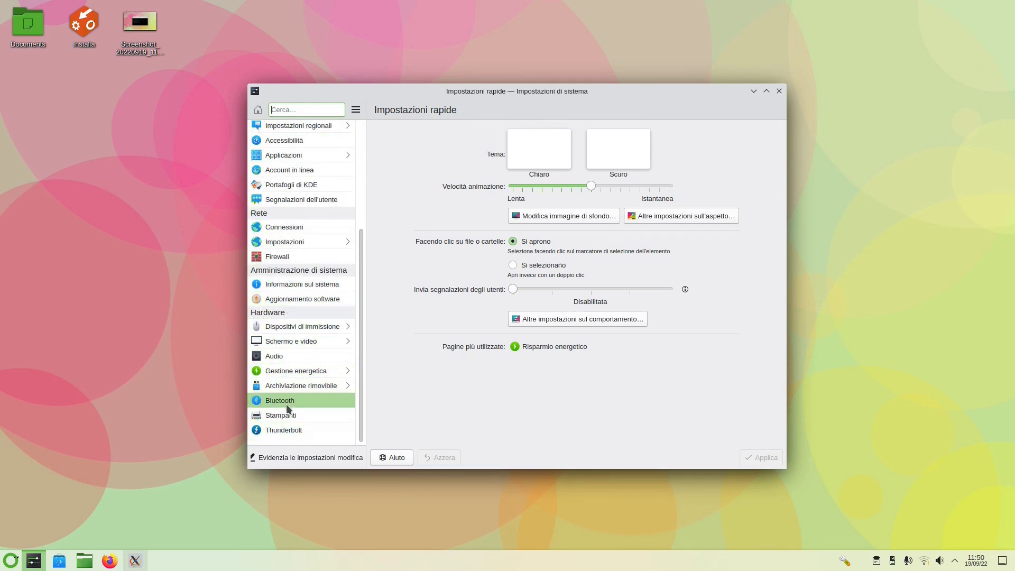
pyautogui.scroll(5, 286, 402)
pyautogui.scroll(1, 333, 367)
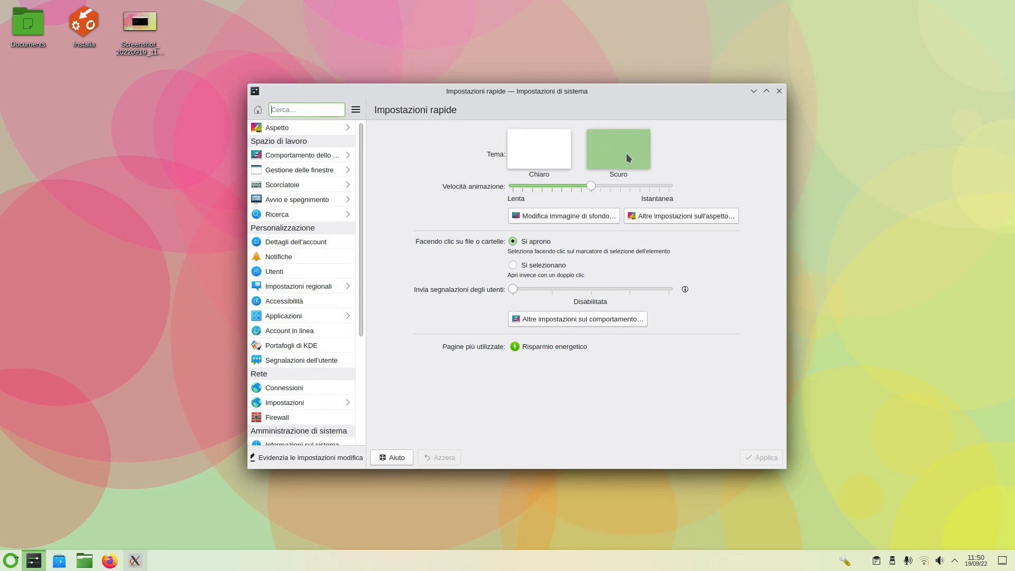
# Apply the Chiaro theme in the quick settings, switch the theme to Scuro, and close System Settings
pyautogui.click(600, 142)
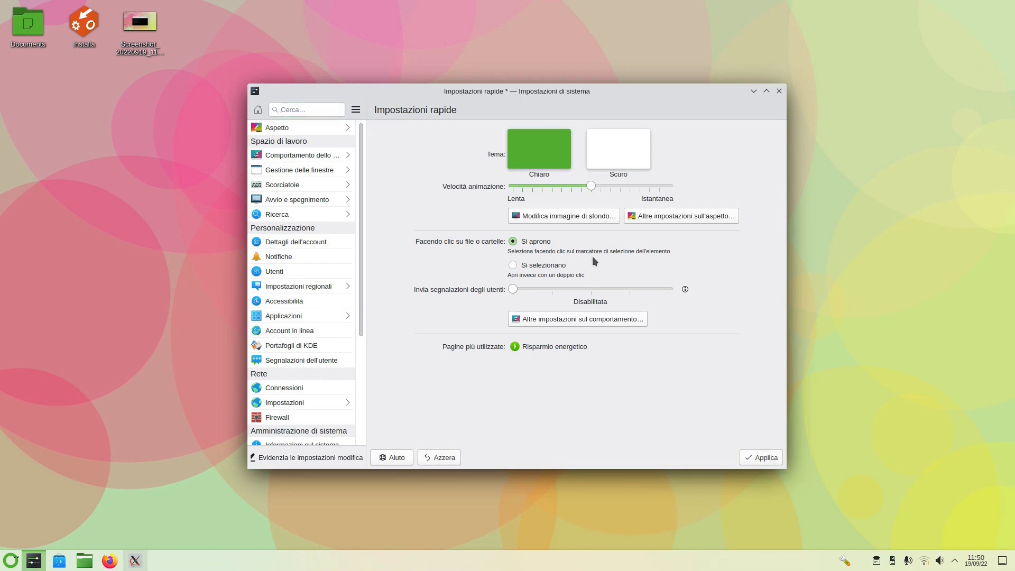
pyautogui.click(751, 456)
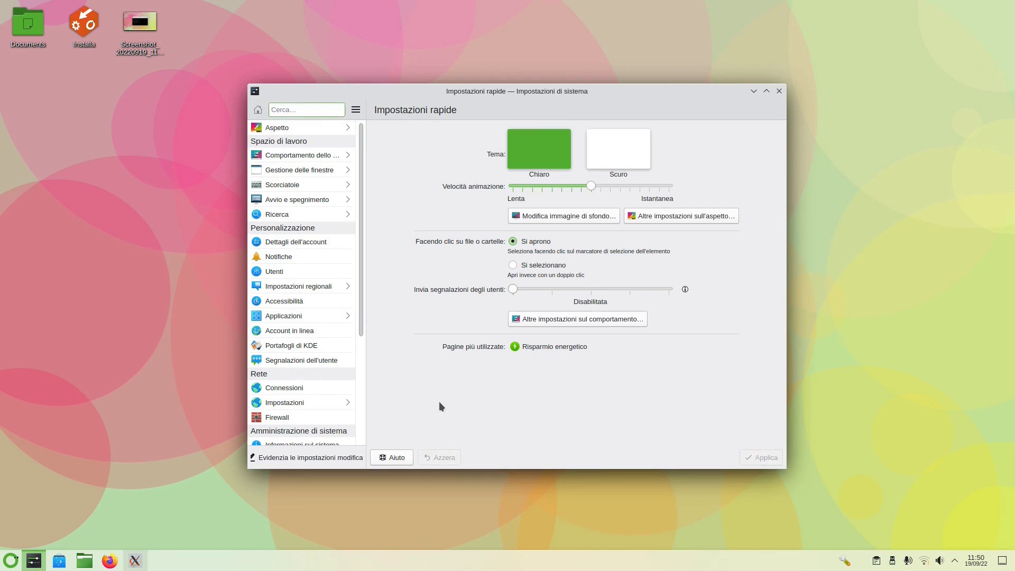
pyautogui.moveTo(572, 91); pyautogui.dragTo(569, 87)
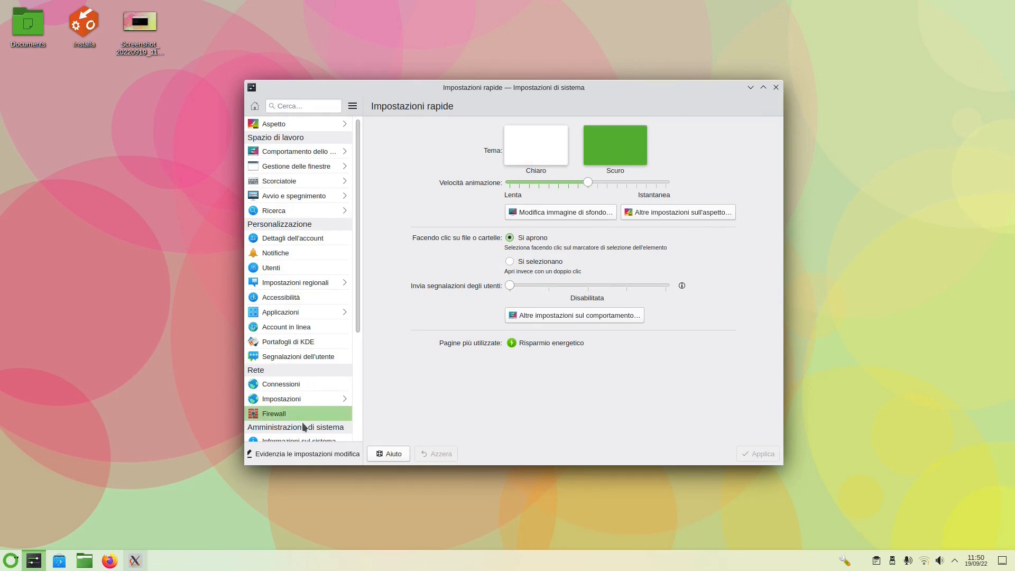
pyautogui.click(622, 166)
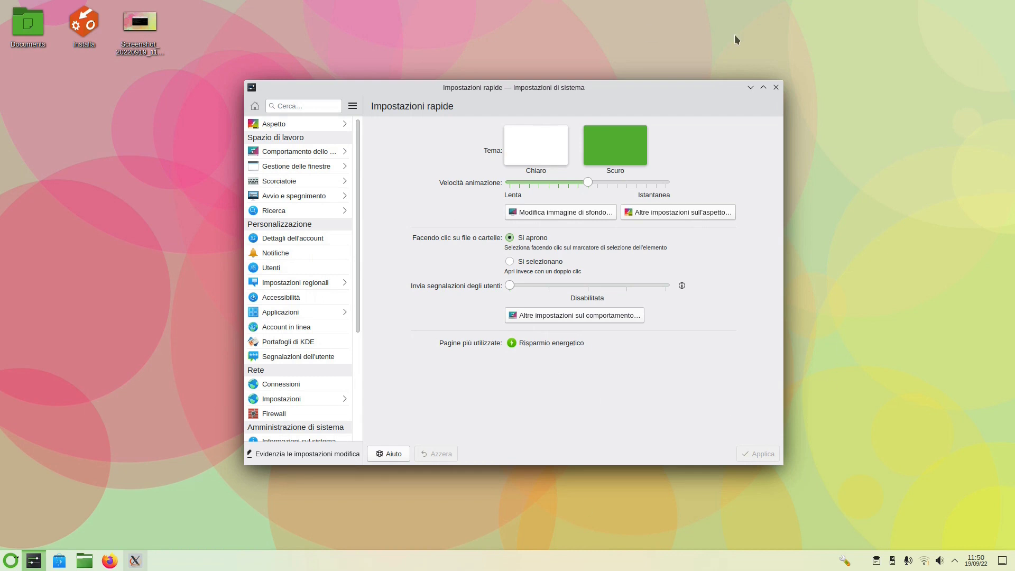
pyautogui.click(777, 88)
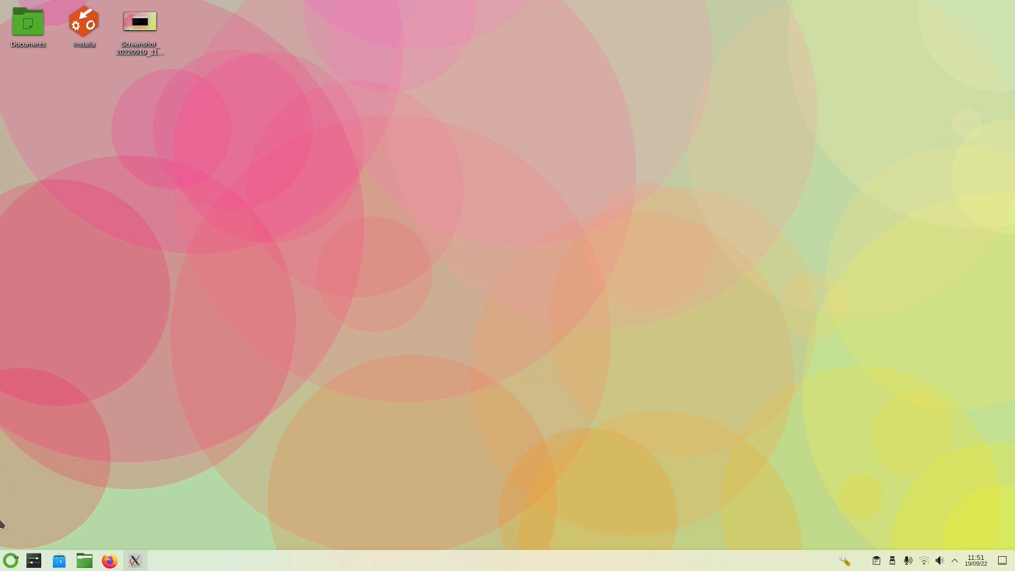
# Reopen System Settings to check the Scuro theme selection, and close the window
pyautogui.click(33, 560)
pyautogui.click(635, 145)
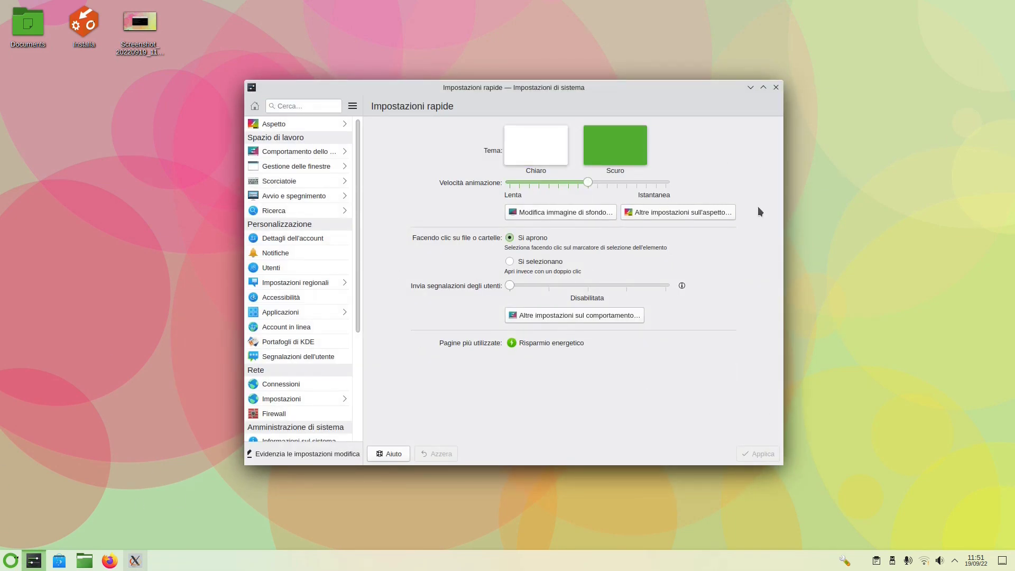
pyautogui.click(776, 87)
# Search the applications for "kon", open Konsole, and place its window near the centre of the desktop
pyautogui.click(11, 561)
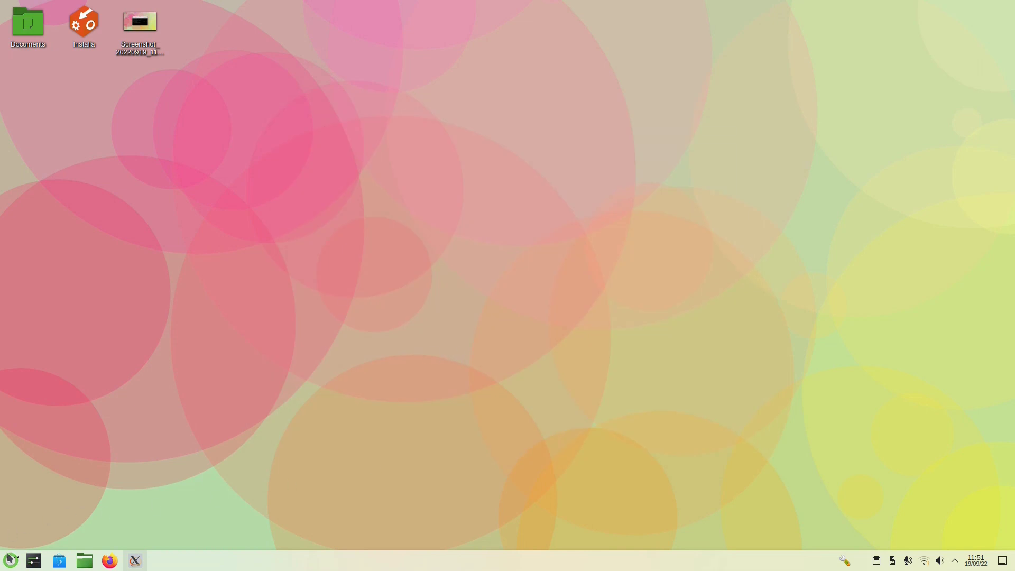
pyautogui.click(240, 301)
pyautogui.write('kon')
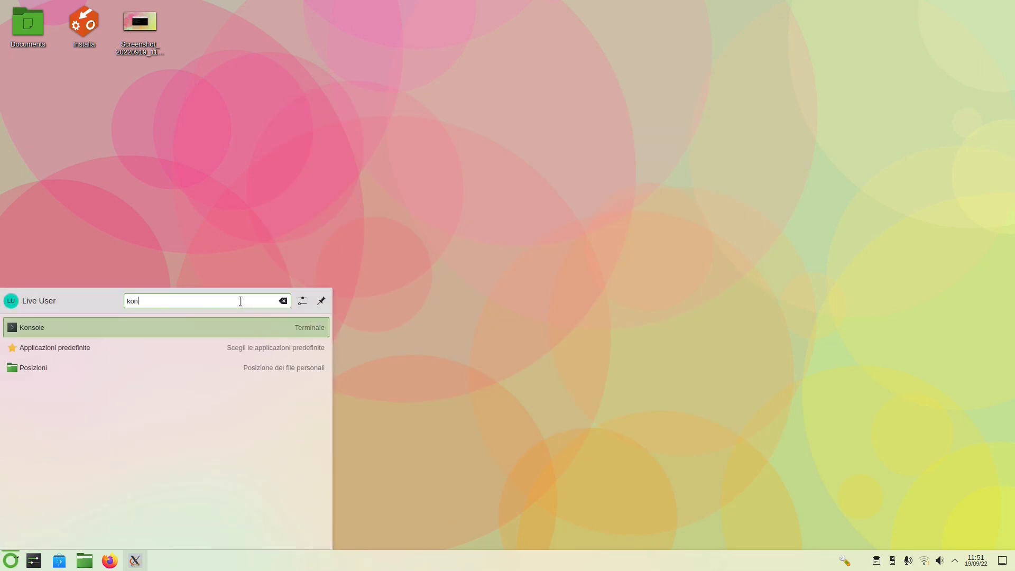
pyautogui.press('Return')
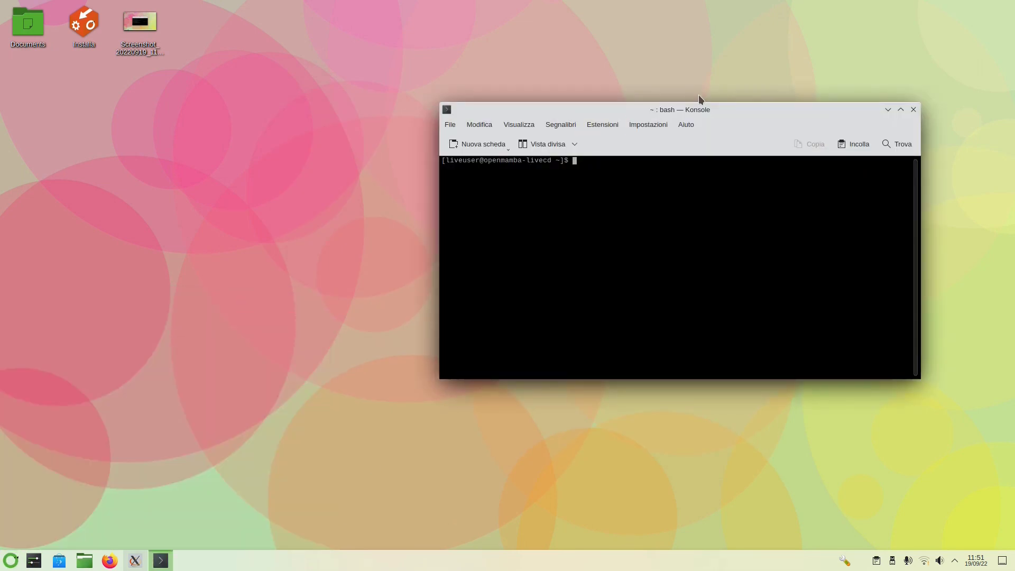
pyautogui.moveTo(716, 110); pyautogui.dragTo(535, 125)
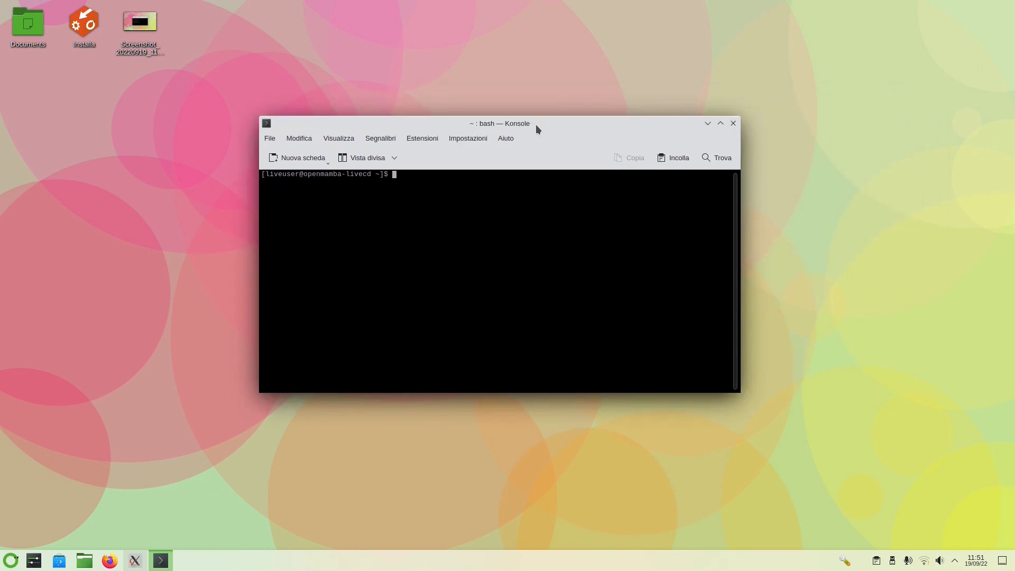
# Try to run neofetch and to install it with "sudo dnf install neofetch"
pyautogui.write('neofetch')
pyautogui.press('Return')
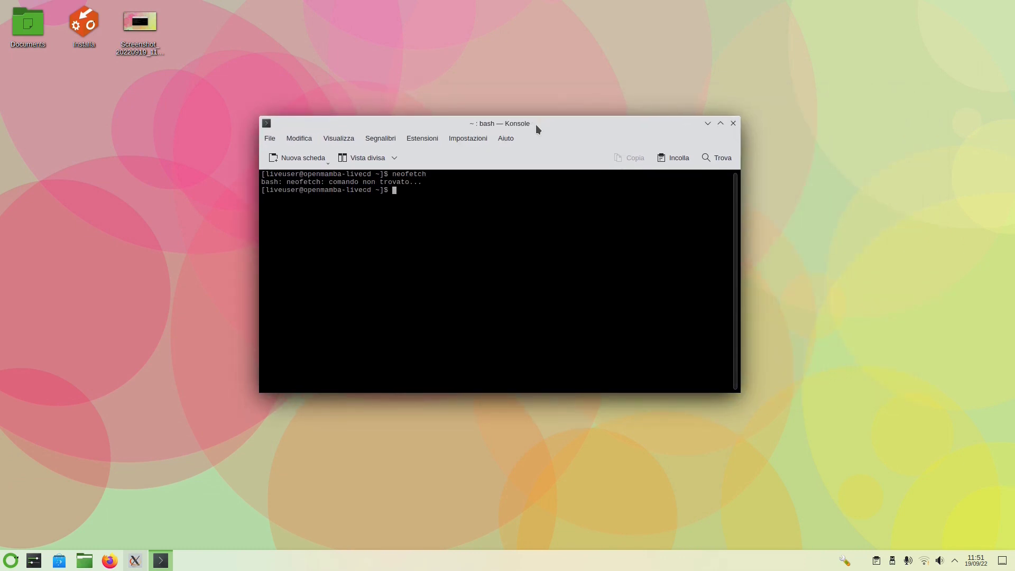
pyautogui.write('sudo dnf install m')
pyautogui.press('BackSpace')
pyautogui.write('neofetch')
pyautogui.press('Return')
# Reuse the previous install command with a different package and try "sudo dnf install screenfetch"
pyautogui.press('Up')
pyautogui.press('BackSpace')
pyautogui.press('BackSpace')
pyautogui.press('BackSpace')
pyautogui.press('BackSpace')
pyautogui.press('BackSpace')
pyautogui.press('BackSpace')
pyautogui.press('BackSpace')
pyautogui.press('BackSpace')
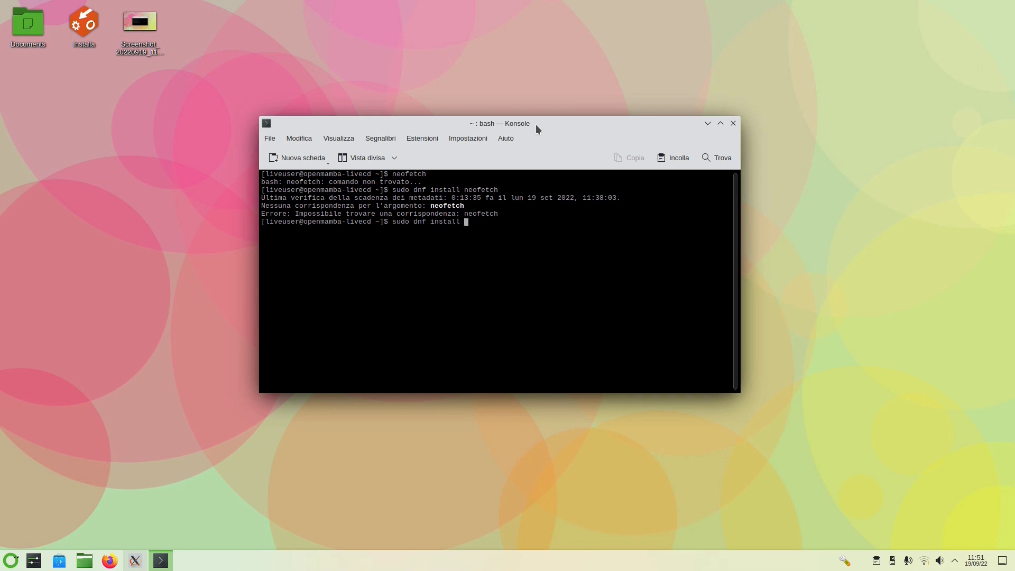
pyautogui.write('screenfetch')
pyautogui.press('Return')
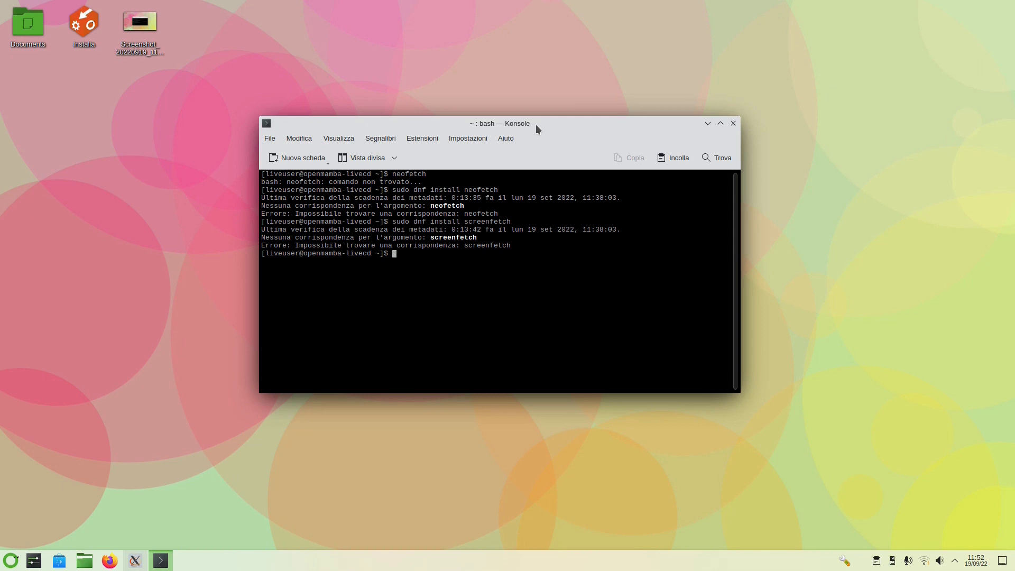
# Switch to Firefox in Troubleshoot Mode and maximise its window with a single new tab
pyautogui.moveTo(524, 120); pyautogui.dragTo(527, 122)
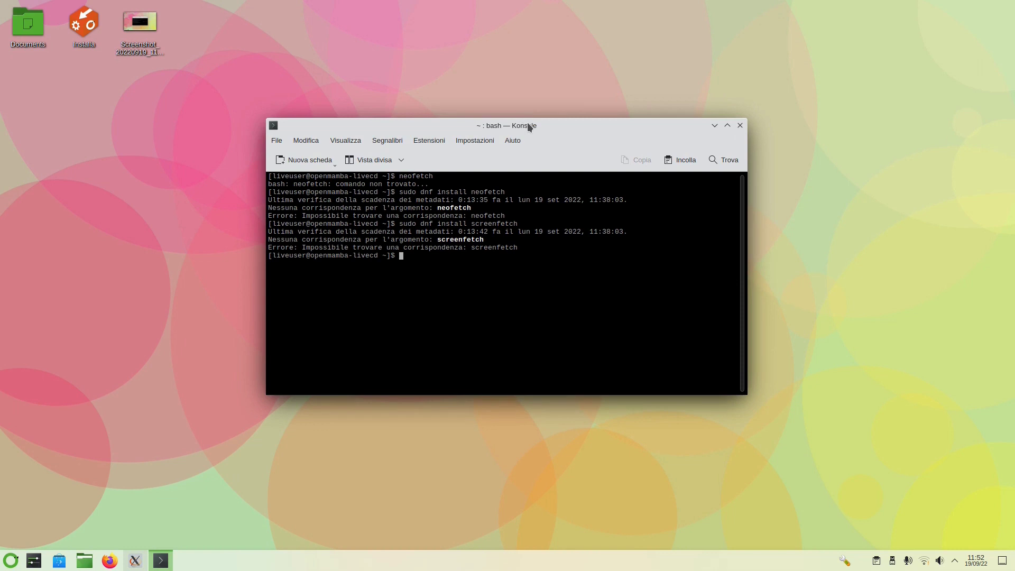
pyautogui.click(110, 558)
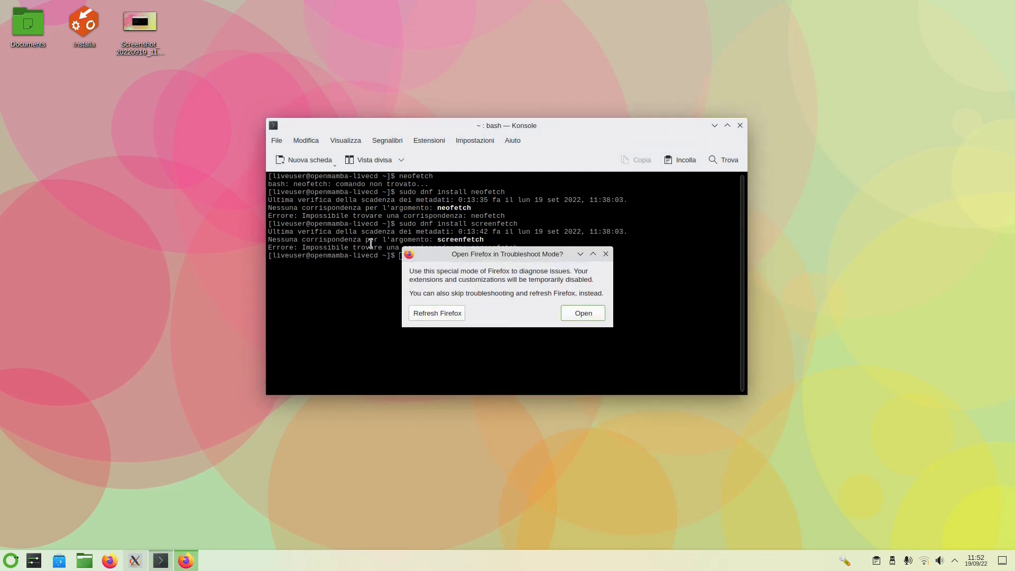
pyautogui.click(586, 312)
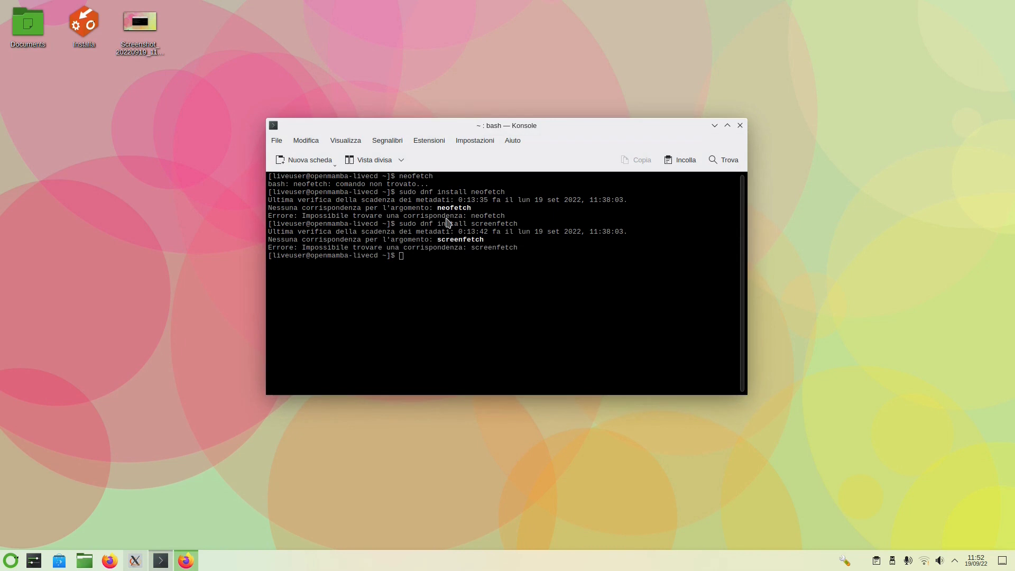
pyautogui.doubleClick(407, 46)
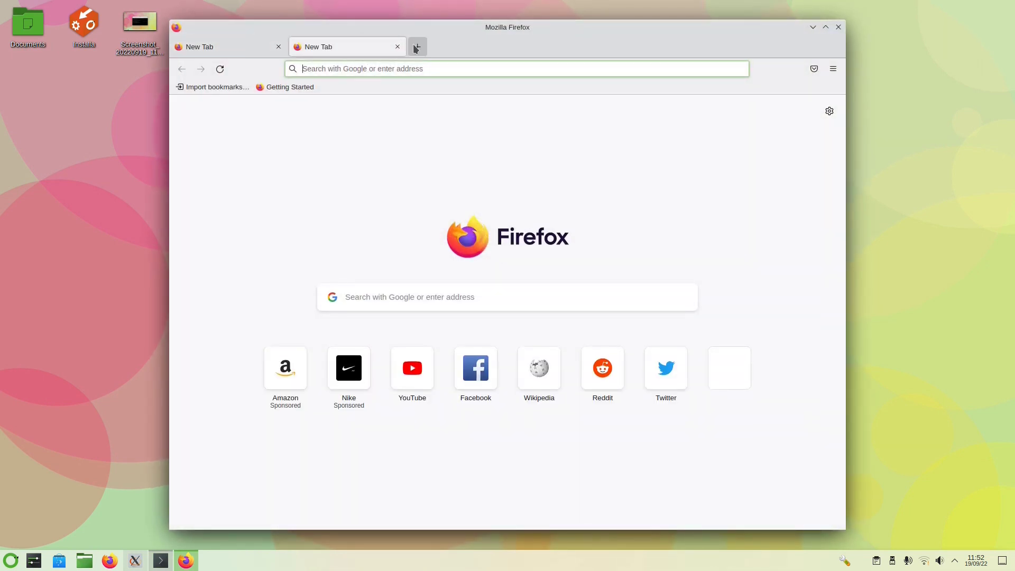
pyautogui.click(397, 47)
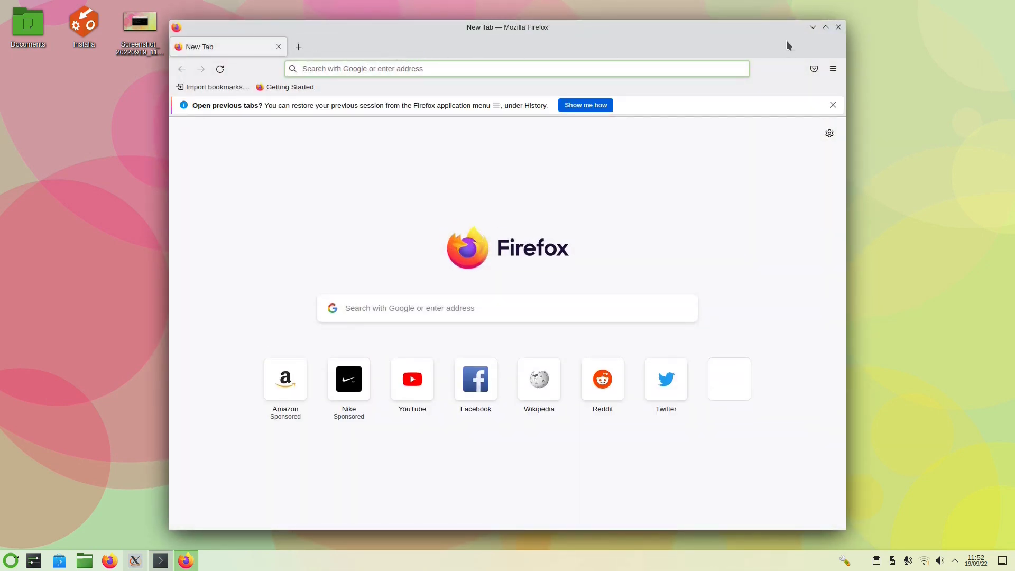
pyautogui.click(826, 27)
# Search the web for "neofetch rpm" and open the pkgs.org Neofetch download result
pyautogui.write('ne')
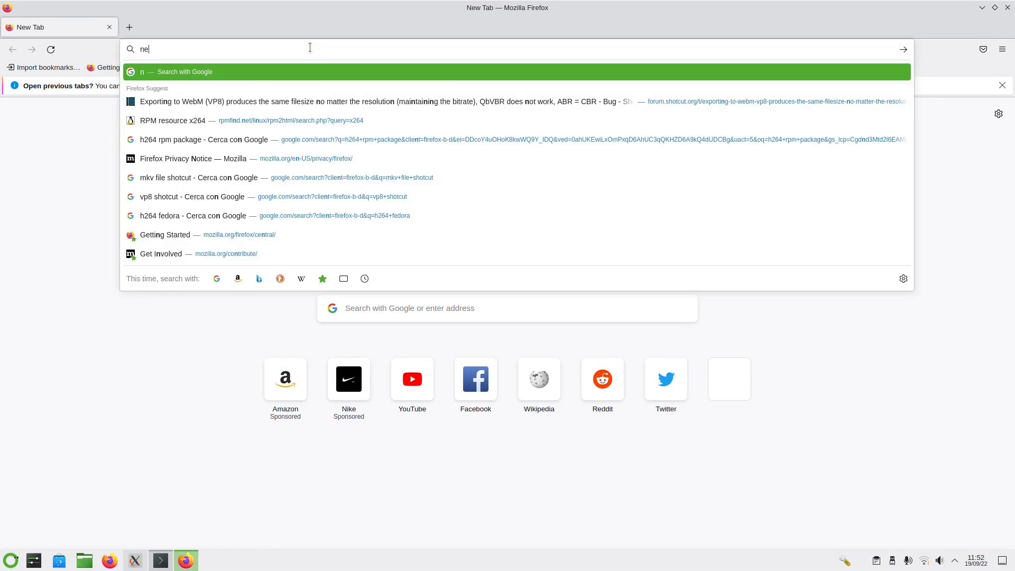
pyautogui.write('ofetch rpm')
pyautogui.press('Return')
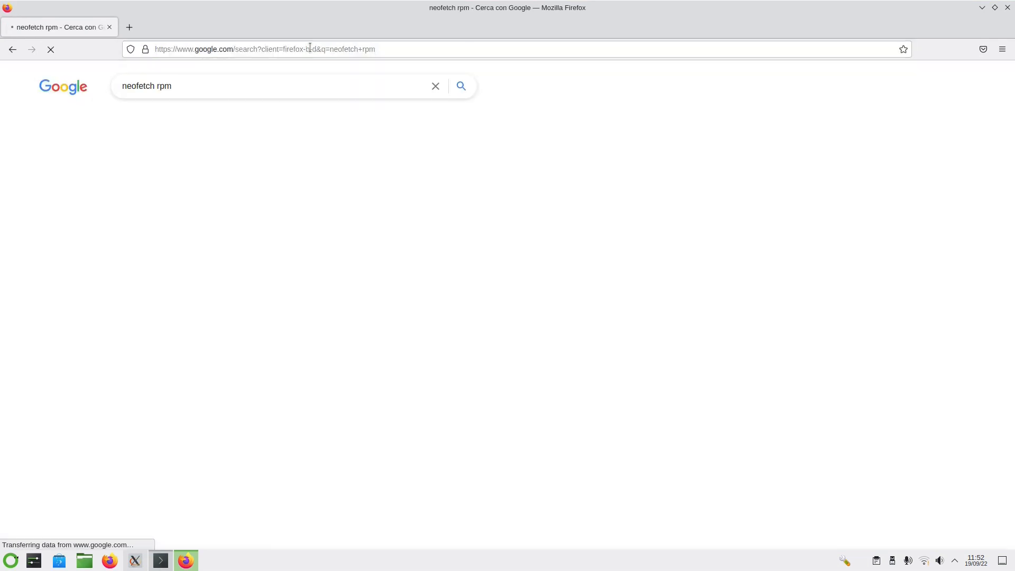
pyautogui.click(204, 197)
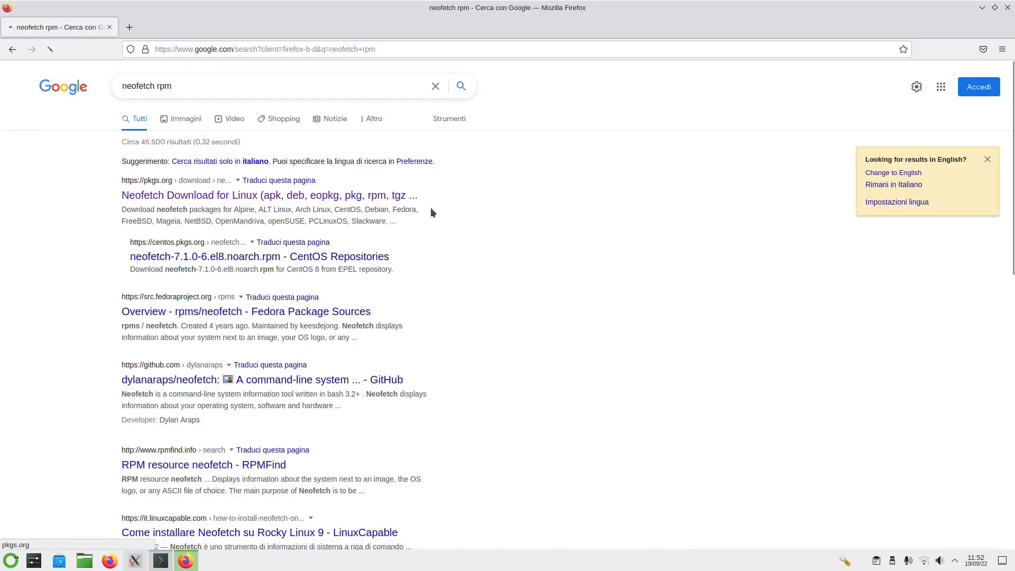
# Expand Fedora 36 in the distribution list and open neofetch-7.1.0-7.fc36.noarch.rpm under Fedora aarch64
pyautogui.scroll(-7, 151, 329)
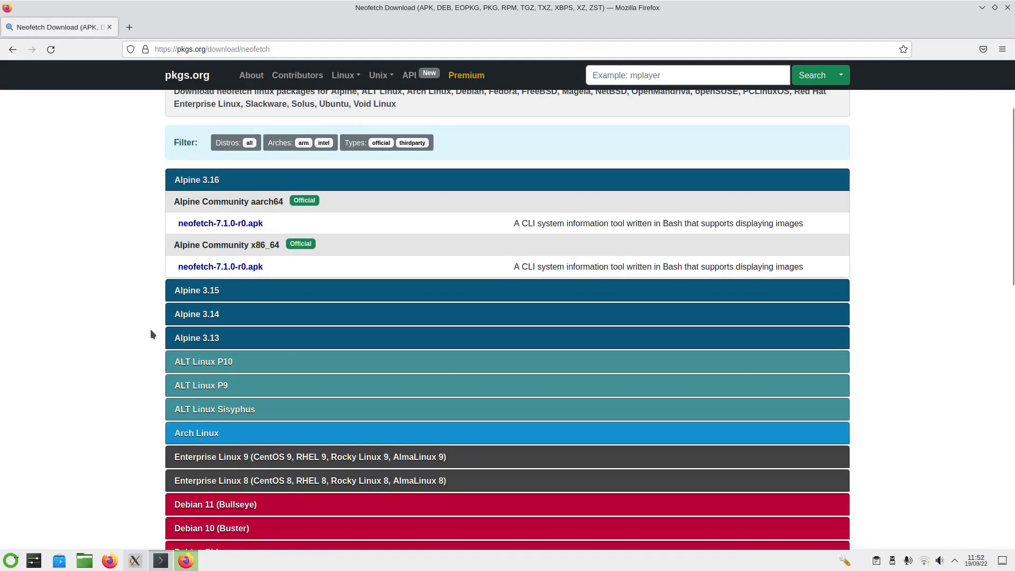
pyautogui.scroll(-1, 132, 373)
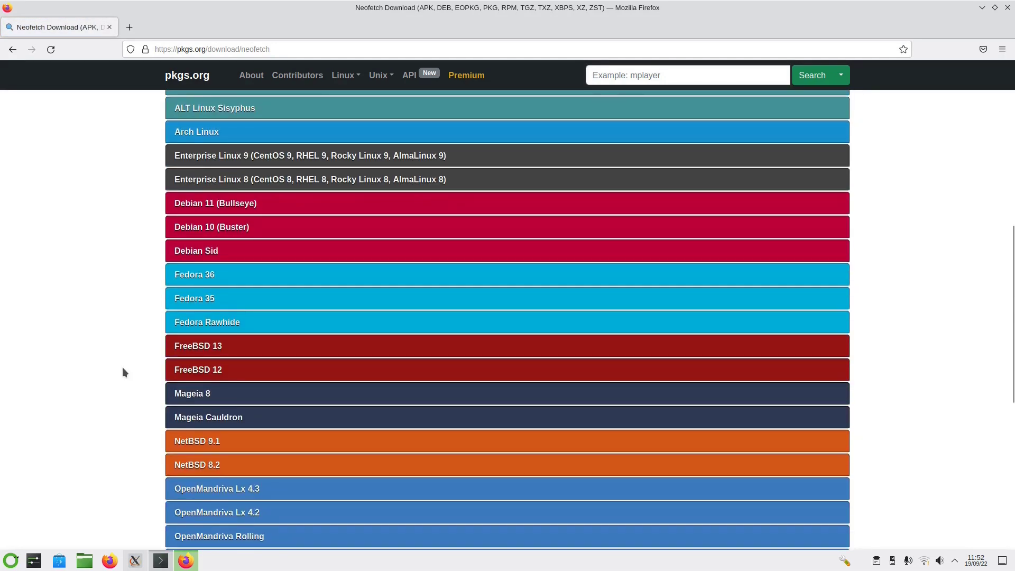
pyautogui.scroll(-7, 131, 369)
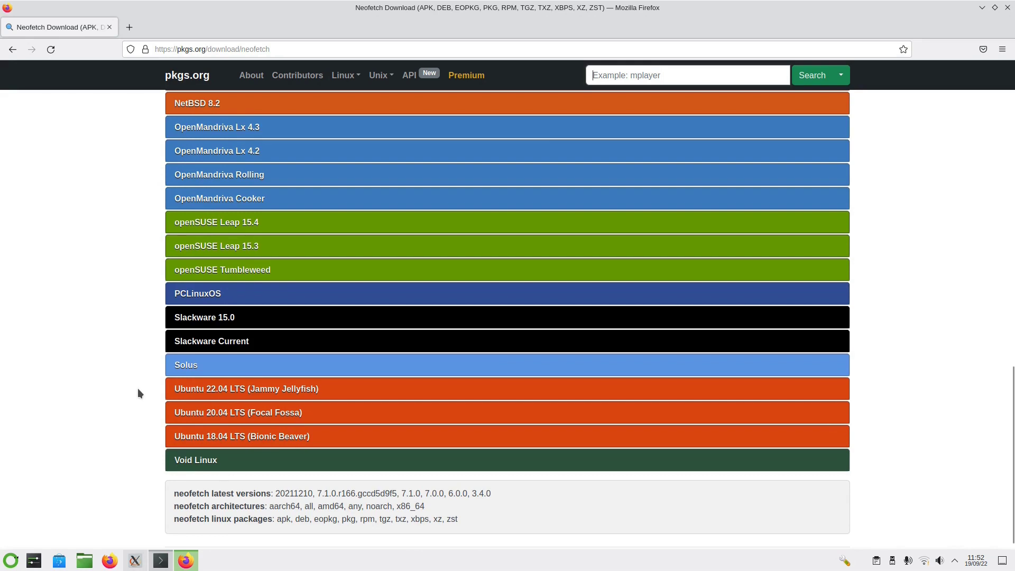
pyautogui.scroll(9, 120, 410)
pyautogui.scroll(-2, 127, 406)
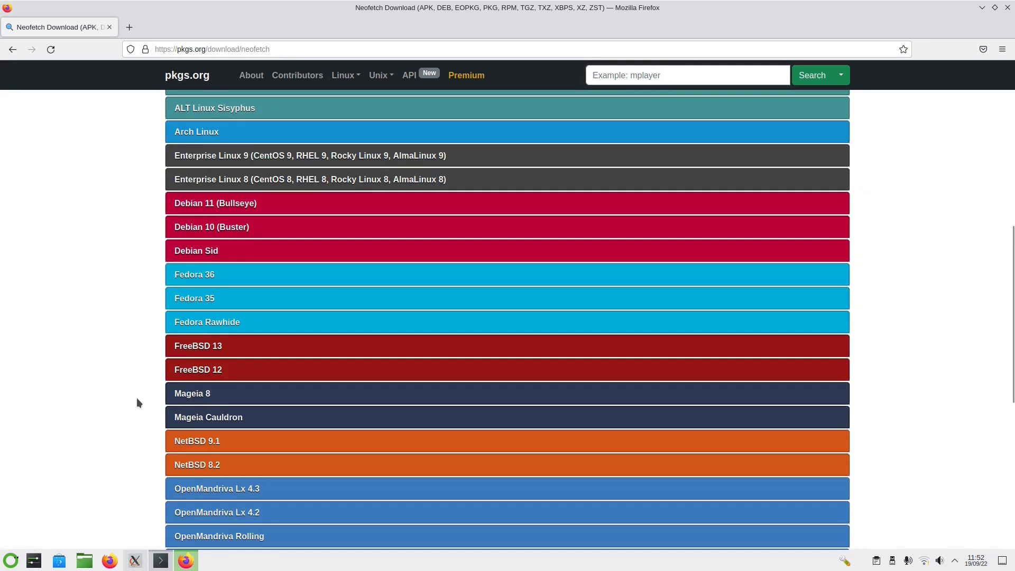
pyautogui.click(208, 276)
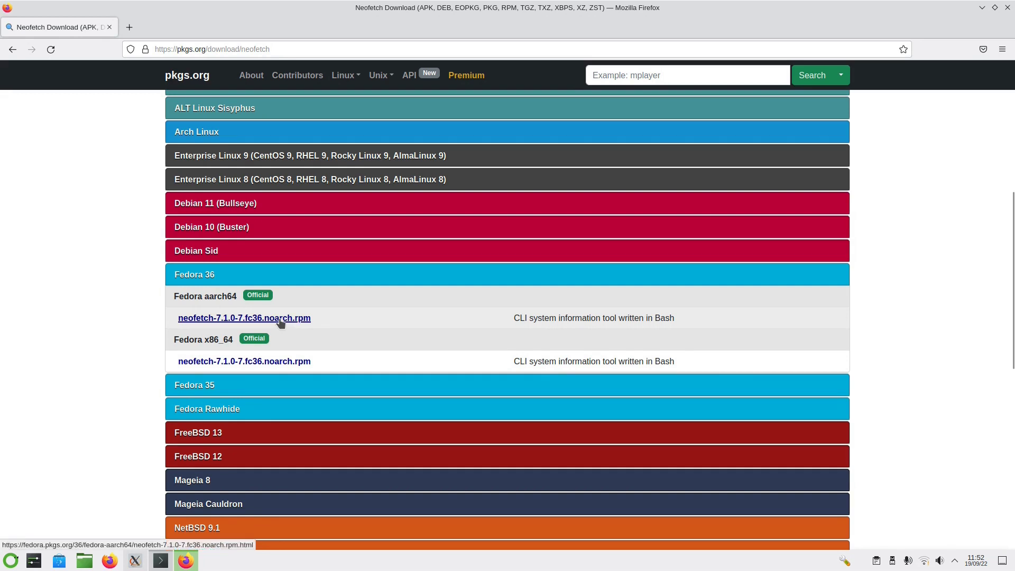
pyautogui.click(280, 320)
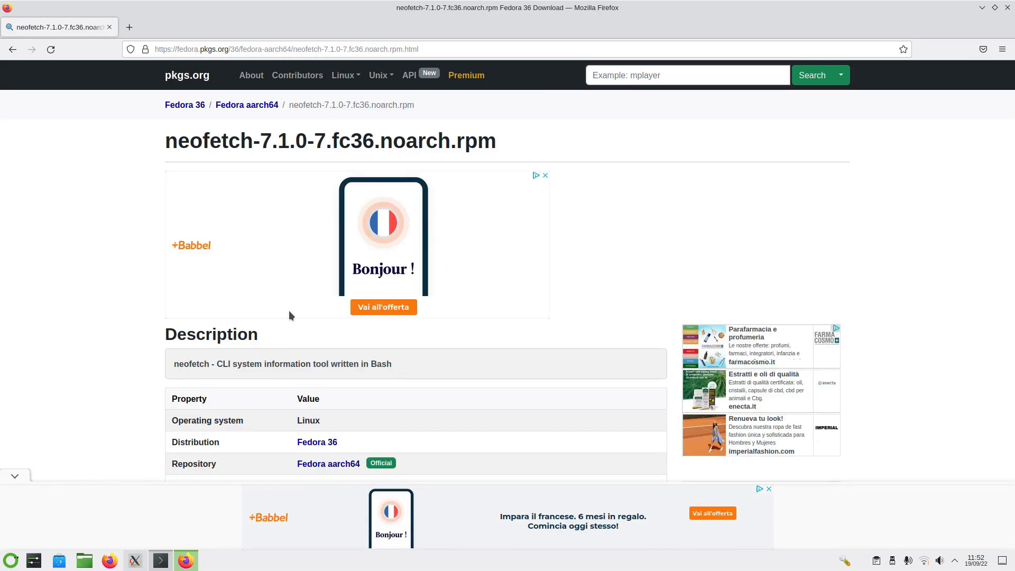
# Copy the Binary Package URL from the Download section of the neofetch package page
pyautogui.scroll(-9, 290, 316)
pyautogui.scroll(-9, 289, 316)
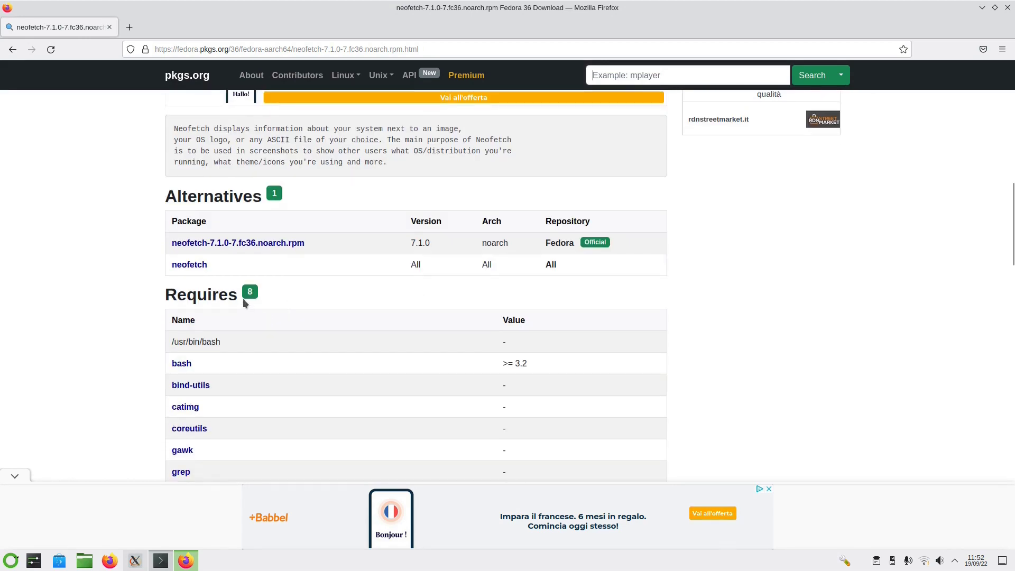
pyautogui.scroll(-5, 256, 307)
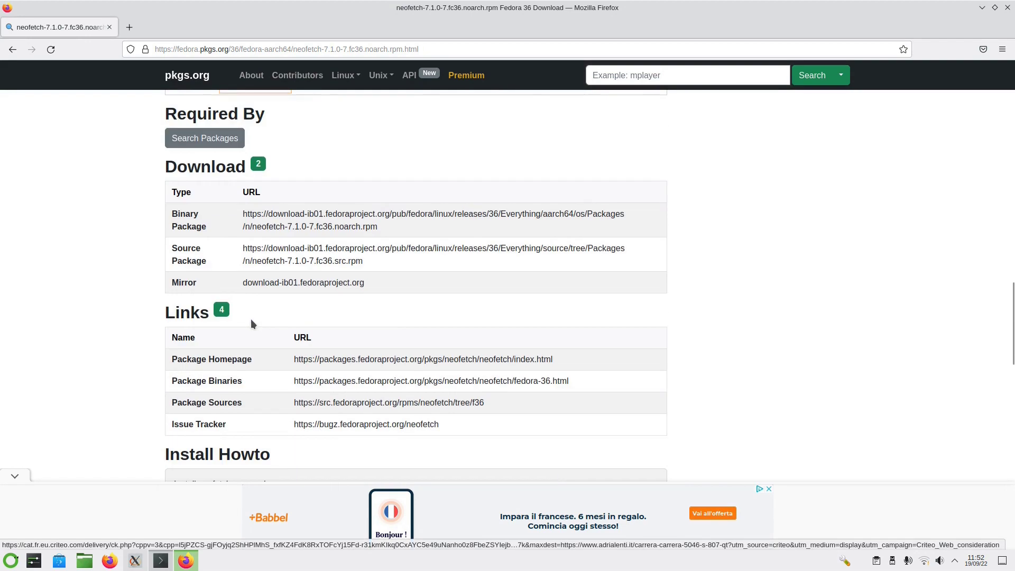
pyautogui.rightClick(266, 229)
pyautogui.click(283, 307)
# Switch to Konsole and download the package by running wget with the copied URL
pyautogui.click(151, 563)
pyautogui.write('wget')
pyautogui.rightClick(523, 342)
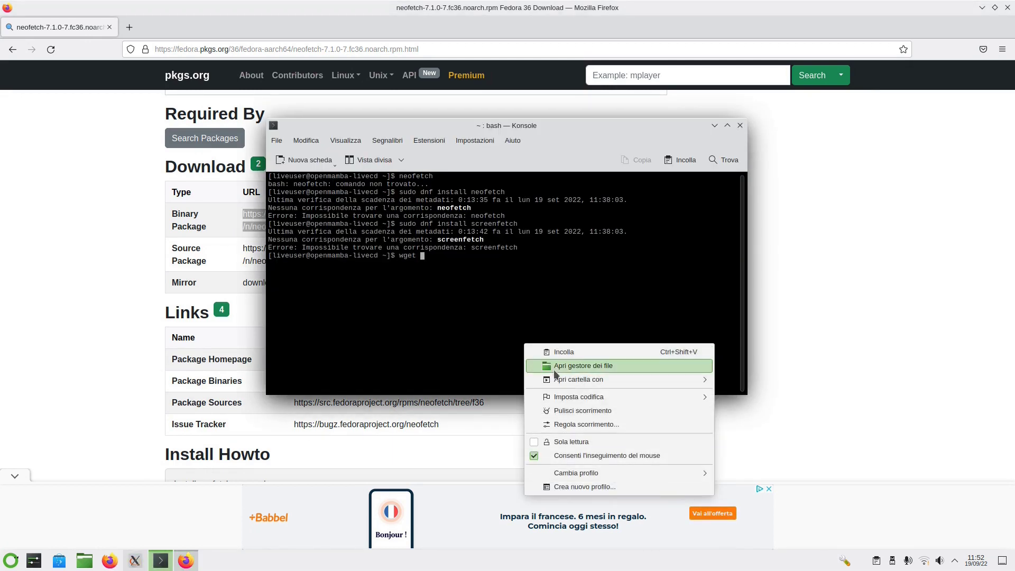
pyautogui.click(550, 351)
pyautogui.press('Return')
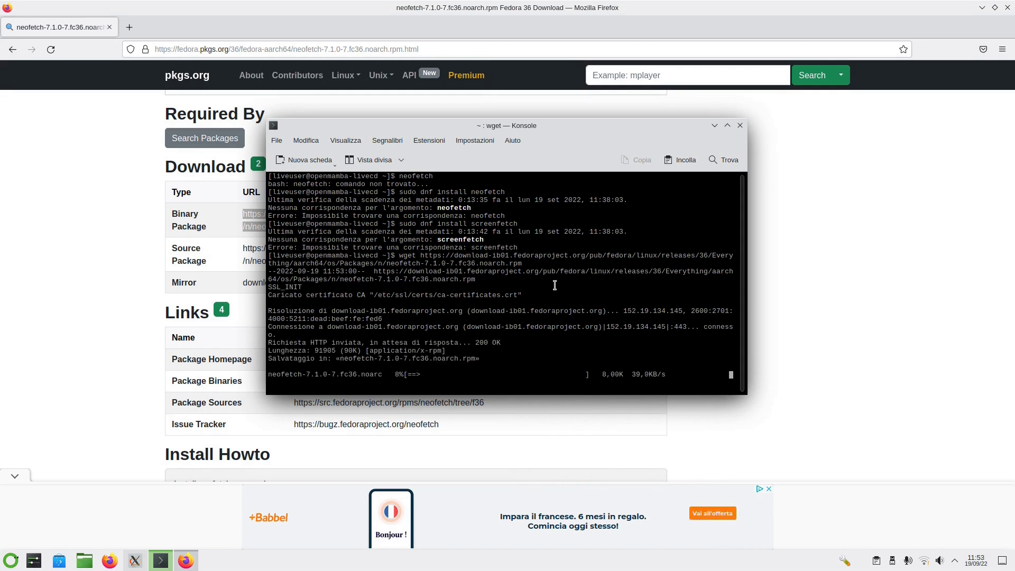
# List the home folder's files and try "sudo dnf install neofetch-7.1.0-7.fc36.noarch.rpm", copying the package name from the listing
pyautogui.write('ls')
pyautogui.press('Return')
pyautogui.write('sudo dnf install')
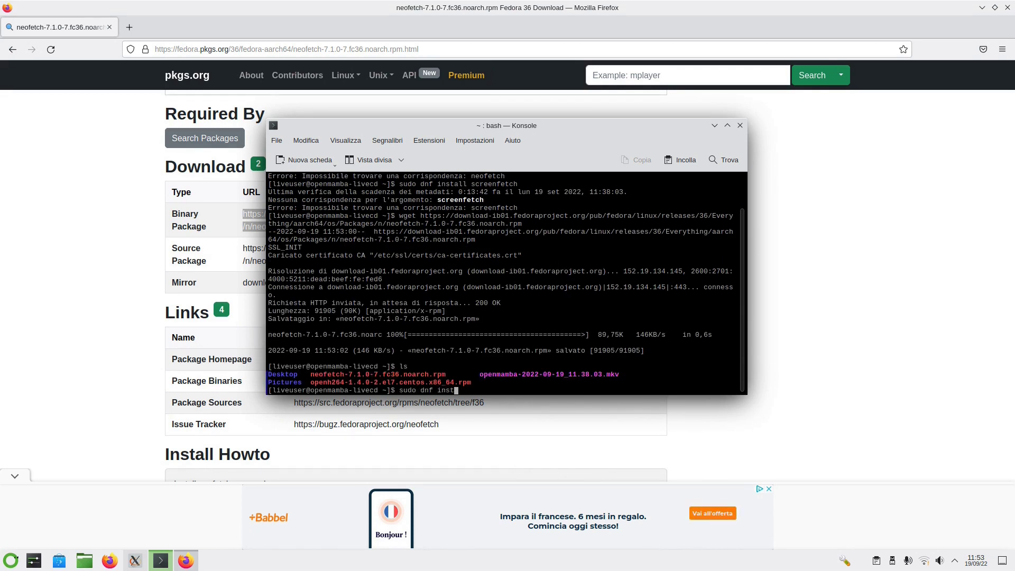
pyautogui.doubleClick(370, 375)
pyautogui.rightClick(370, 377)
pyautogui.click(423, 386)
pyautogui.rightClick(459, 373)
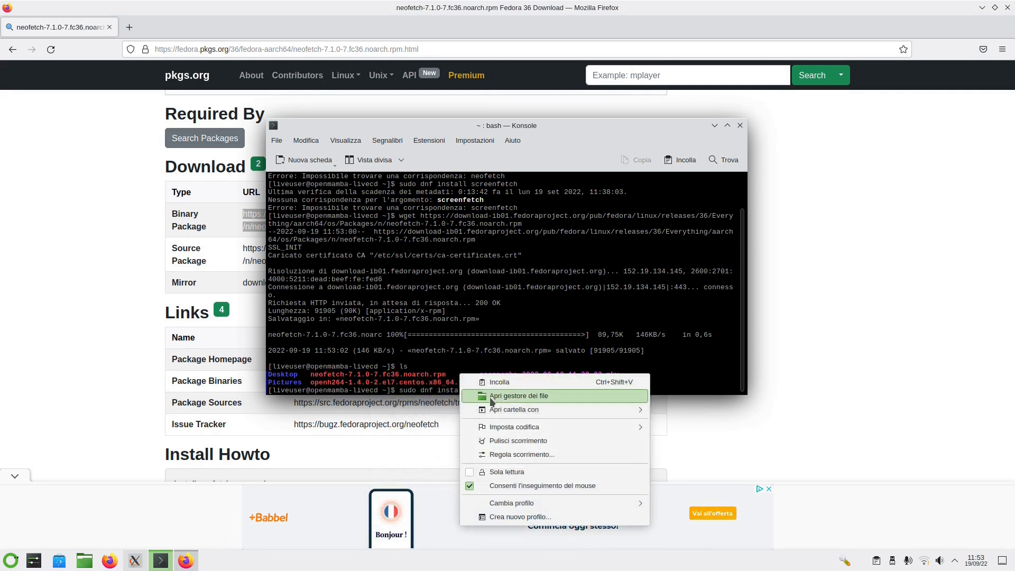
pyautogui.click(497, 401)
pyautogui.press('Return')
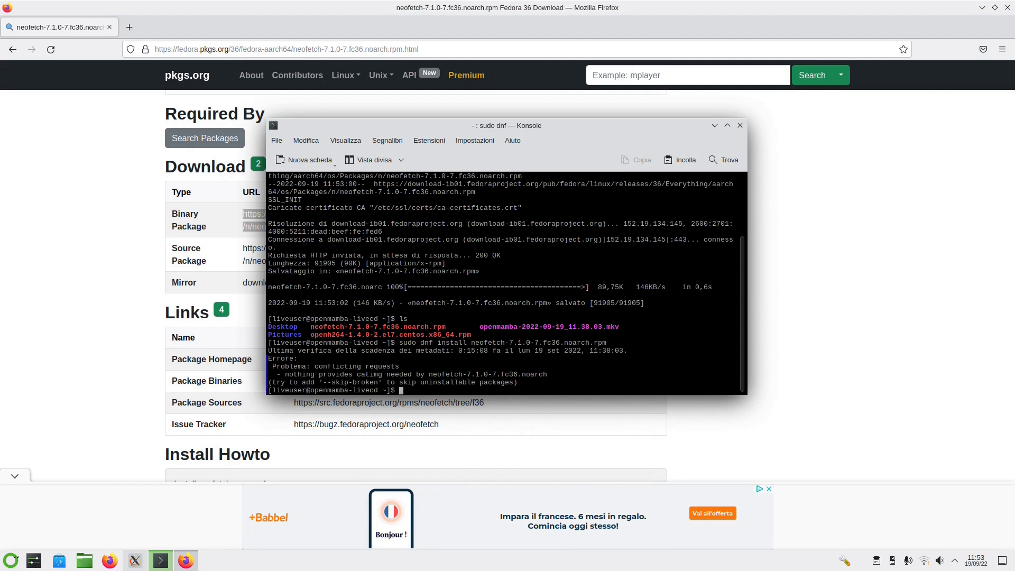
# Retry the package installation with the --skip-broken option and try to run neofetch
pyautogui.press('Up')
pyautogui.write('--ski')
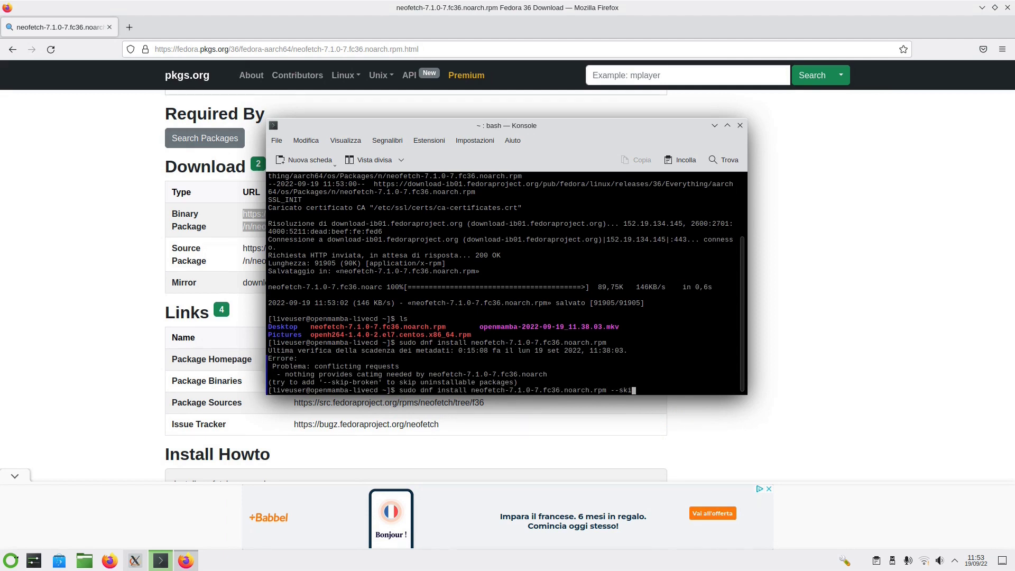
pyautogui.write('p-broken')
pyautogui.press('Return')
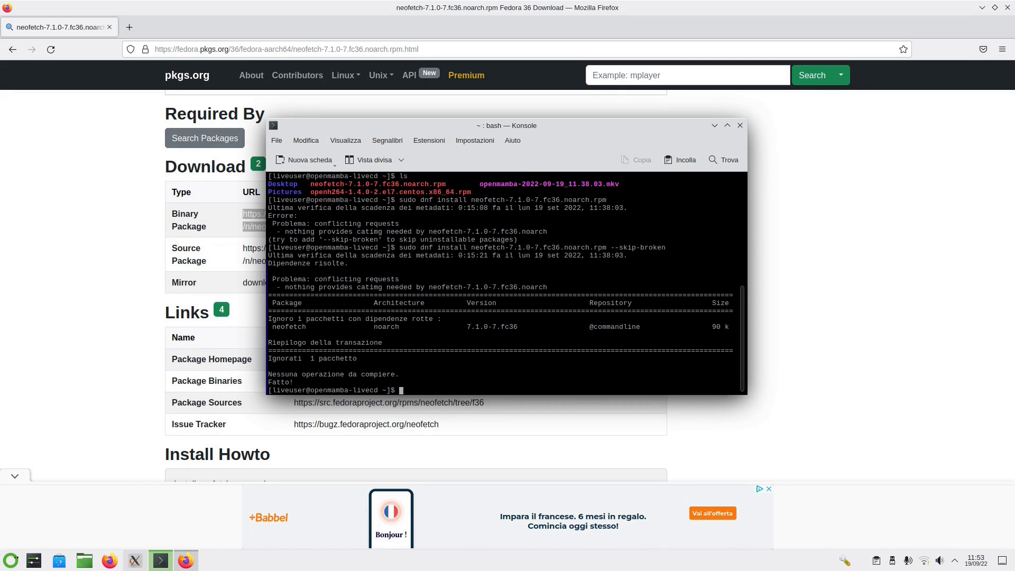
pyautogui.write('neofetch')
pyautogui.press('Return')
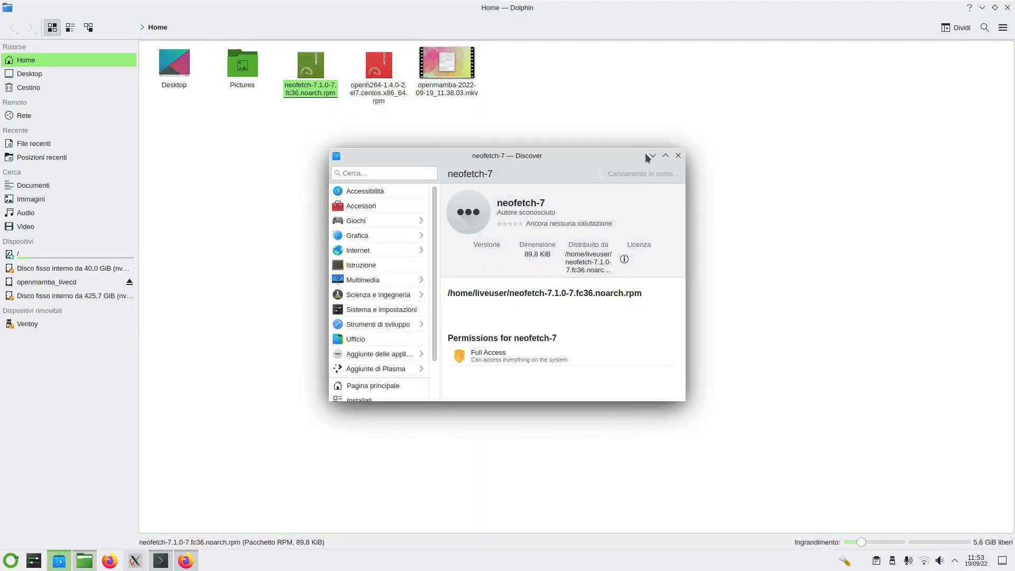
# Close the Dolphin, Firefox and Discover windows
pyautogui.click(1008, 7)
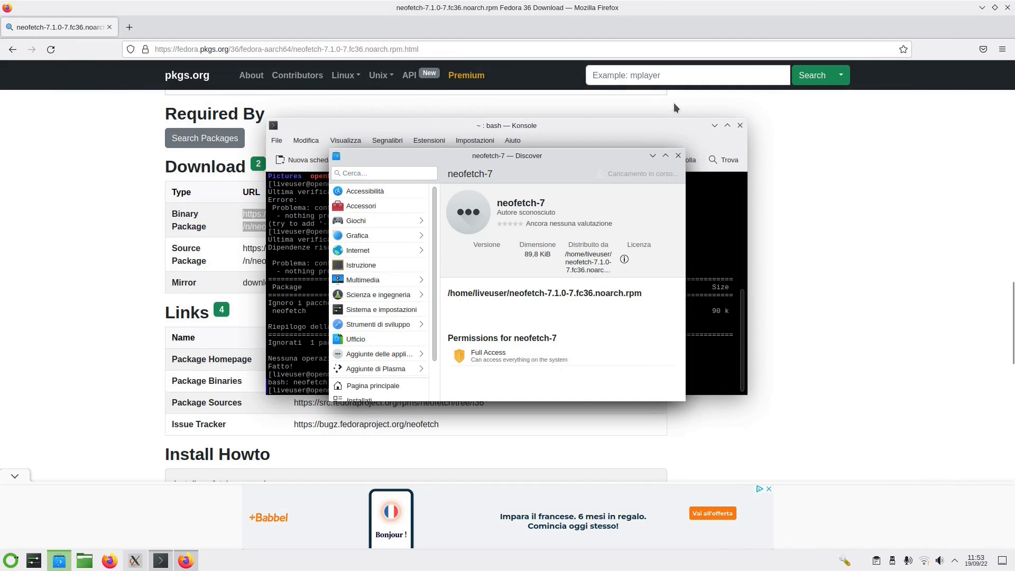
pyautogui.click(110, 27)
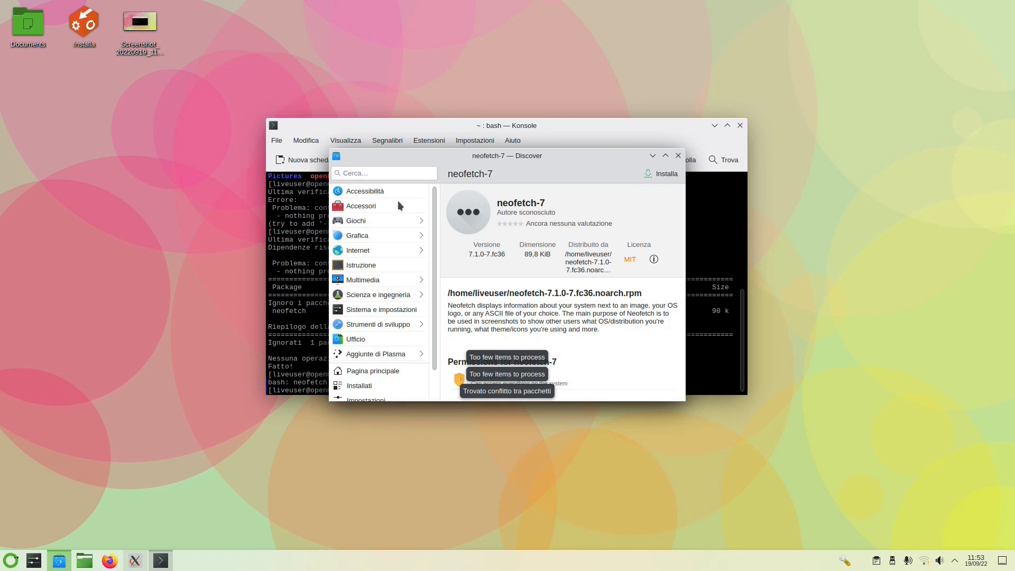
pyautogui.click(678, 156)
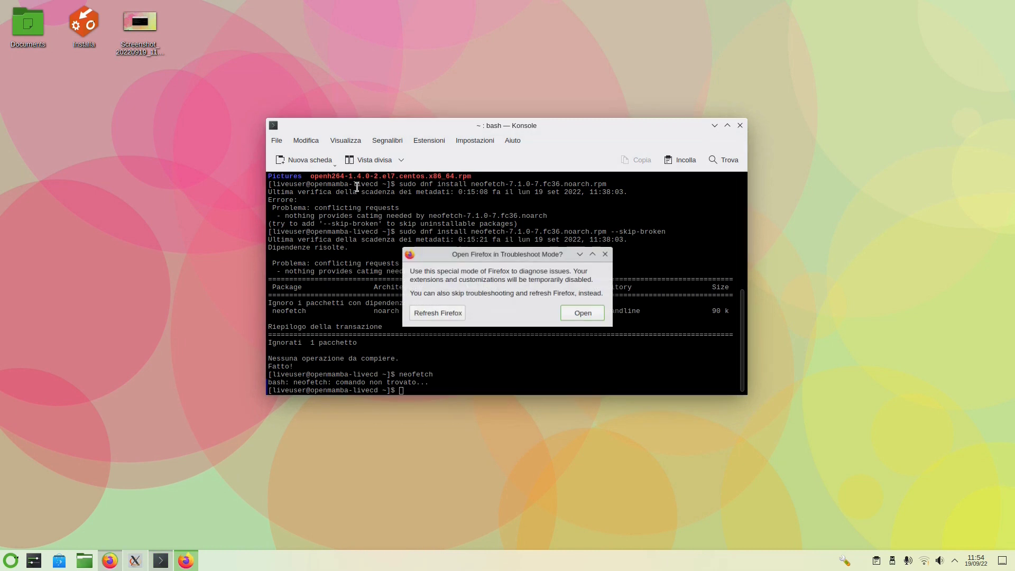
# Switch to a maximised Firefox in Troubleshoot Mode and open the openmamba.org site through a search for "openmamba"
pyautogui.click(586, 316)
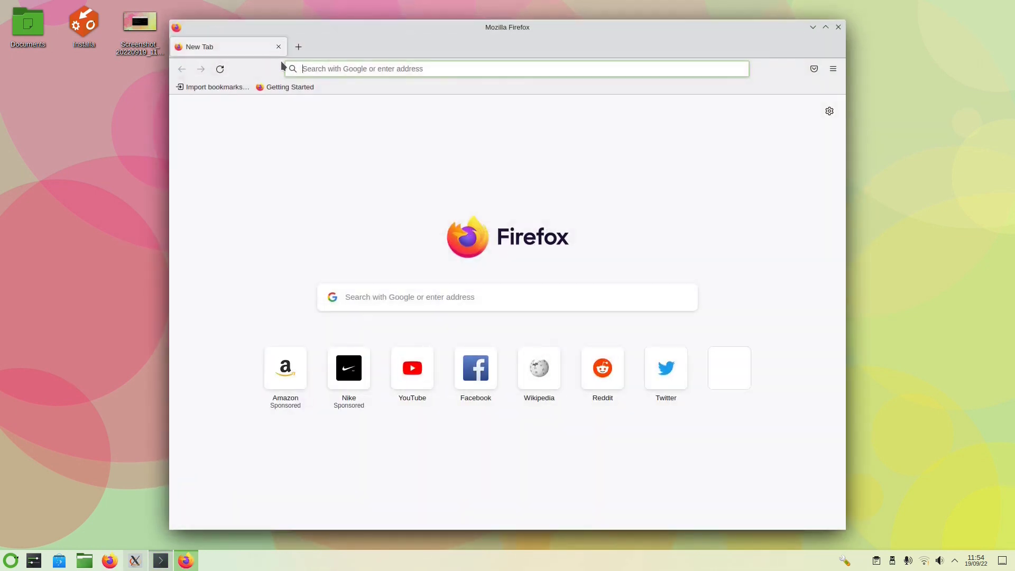
pyautogui.click(826, 27)
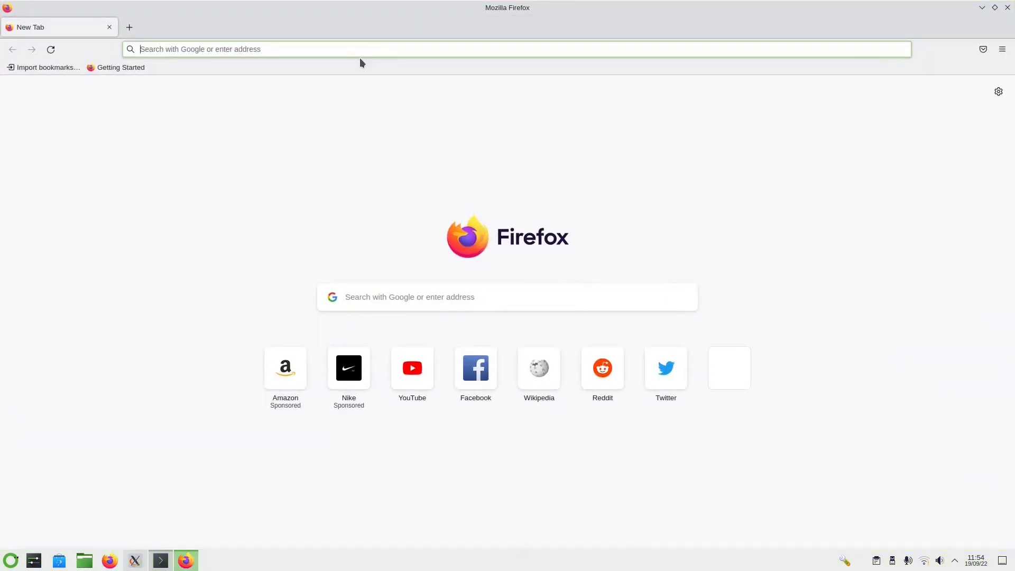
pyautogui.write('openmambaà')
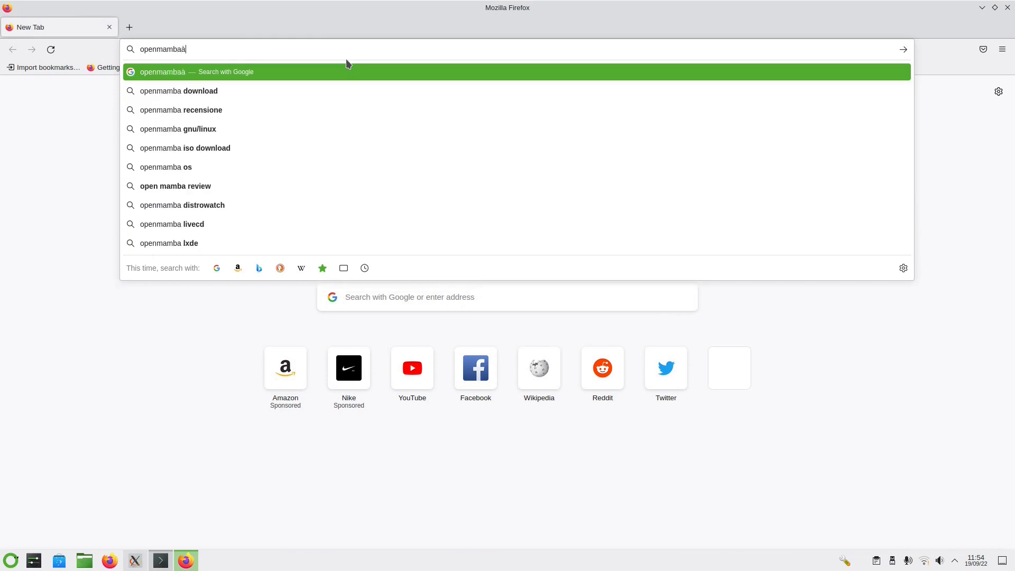
pyautogui.press('BackSpace')
pyautogui.press('Return')
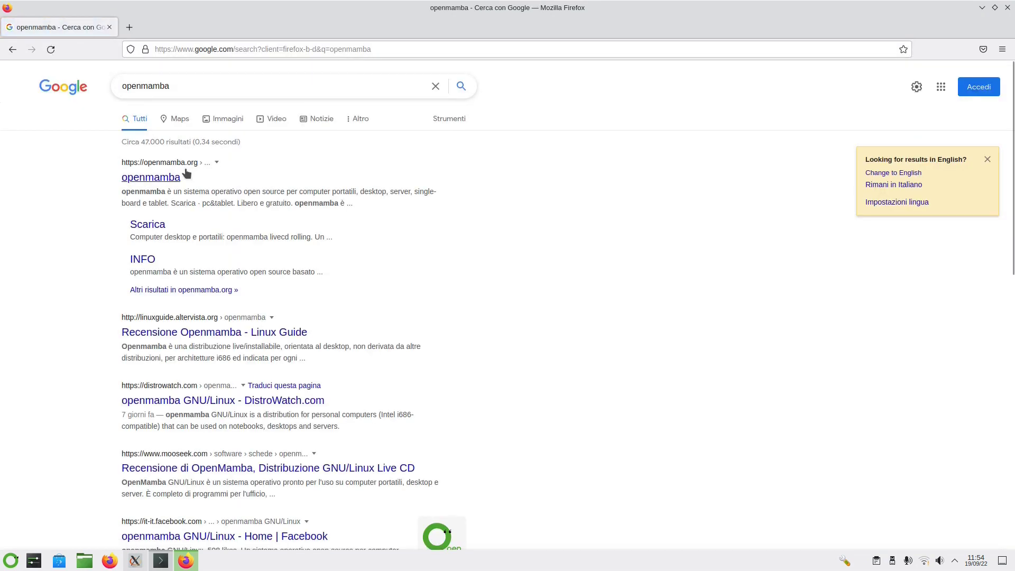
pyautogui.click(179, 179)
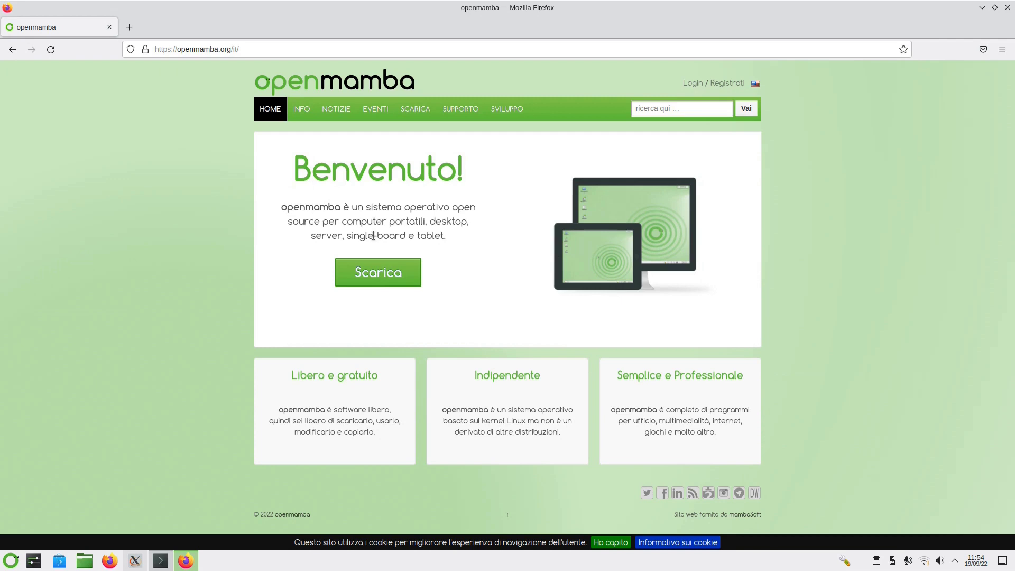
# Open the site's Scarica page and examine the livecd, livedvd and diskimg-livecd rolling downloads
pyautogui.click(378, 273)
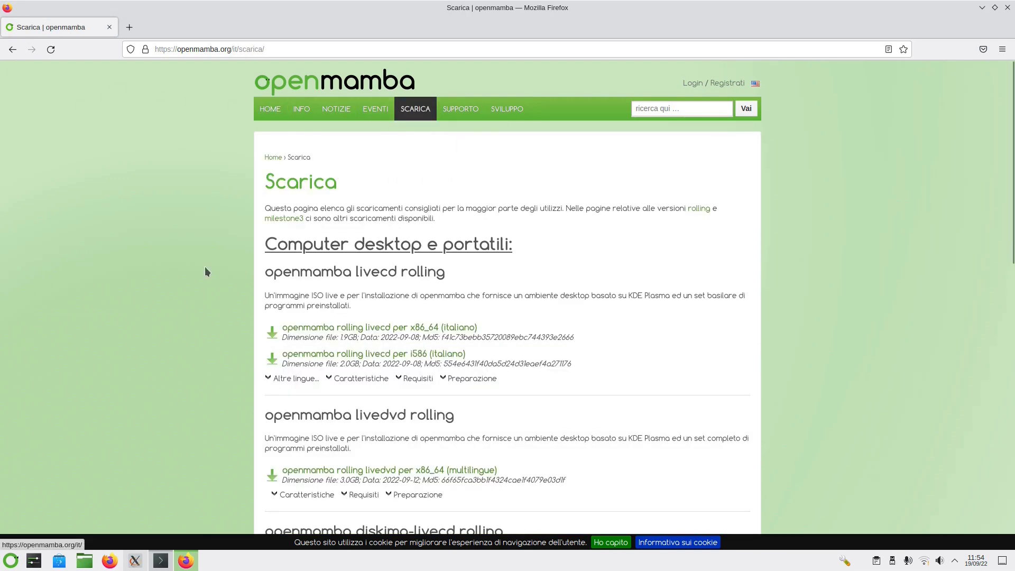
pyautogui.moveTo(415, 111)
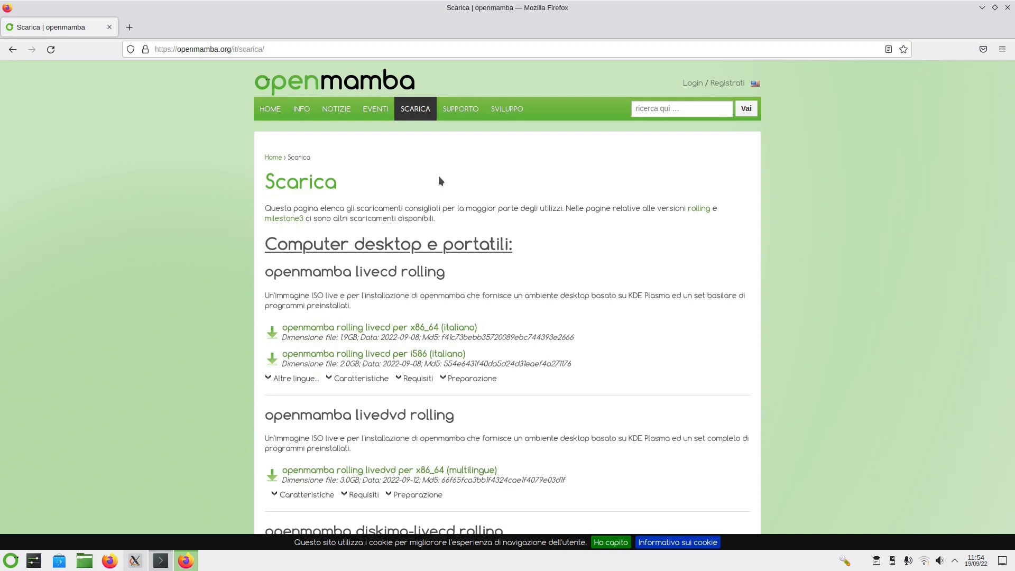
pyautogui.scroll(-3, 323, 270)
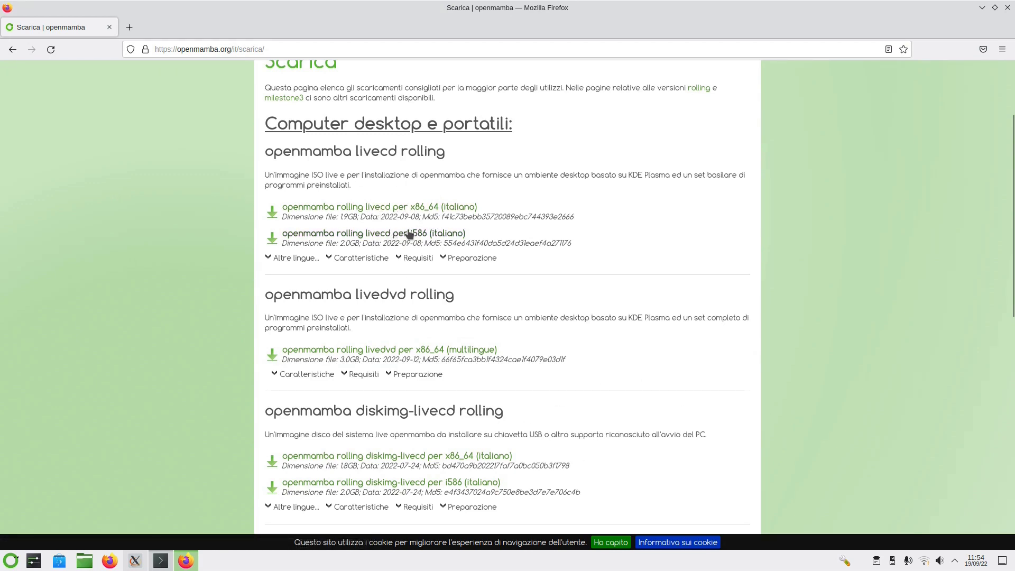
# Examine the remaining rolling downloads and expand the Caratteristiche details of openmamba livecd-light rolling
pyautogui.scroll(-7, 332, 325)
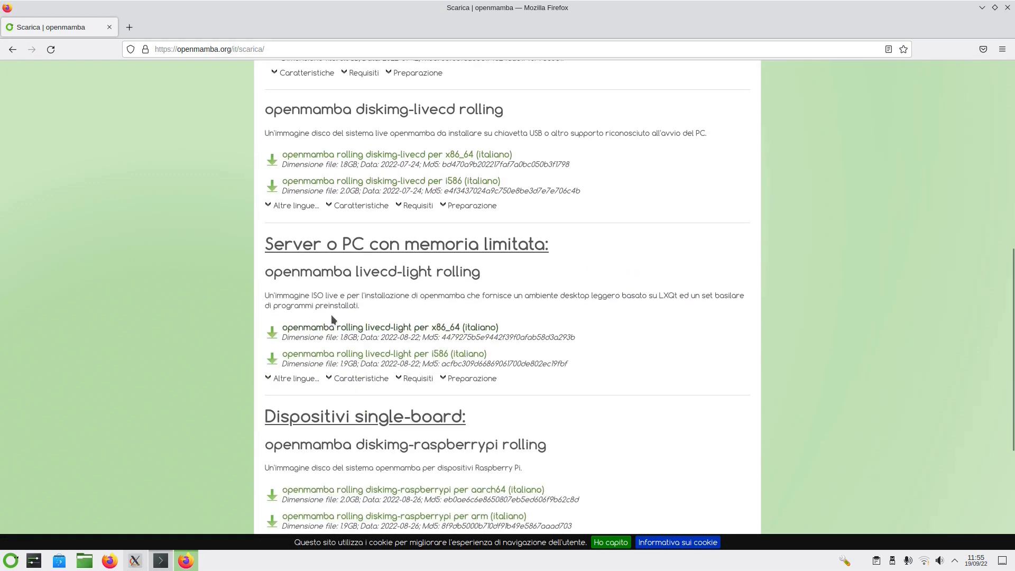
pyautogui.doubleClick(295, 239)
pyautogui.click(295, 239)
pyautogui.click(288, 241)
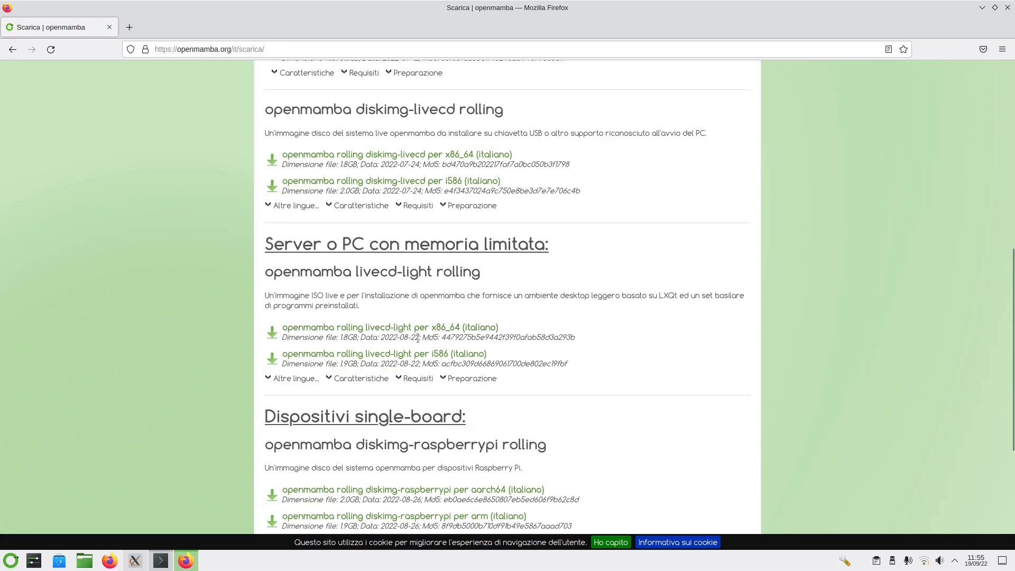
pyautogui.click(359, 379)
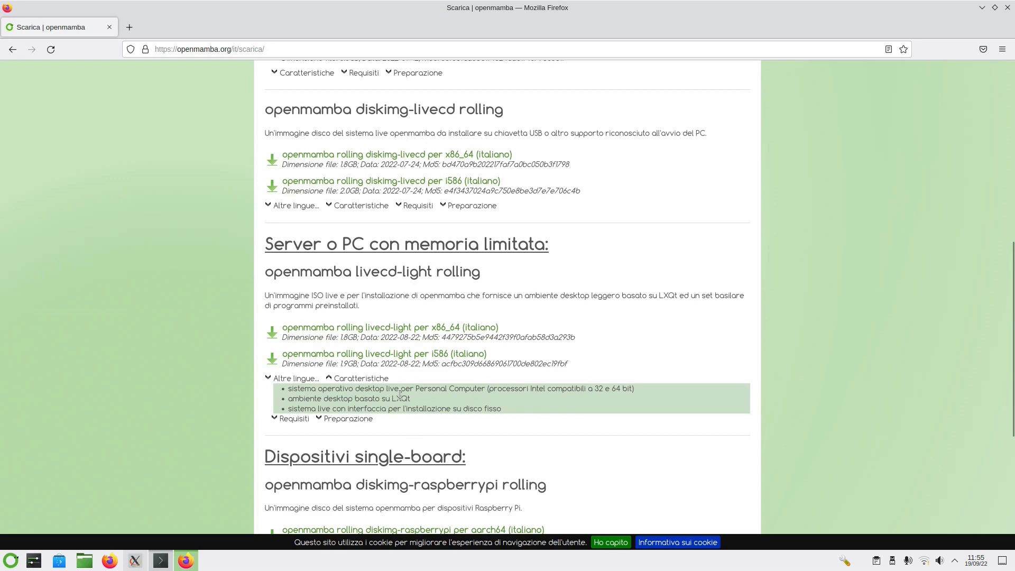
# Expand the Caratteristiche details of the openmamba livecd rolling download and read them
pyautogui.scroll(6, 433, 397)
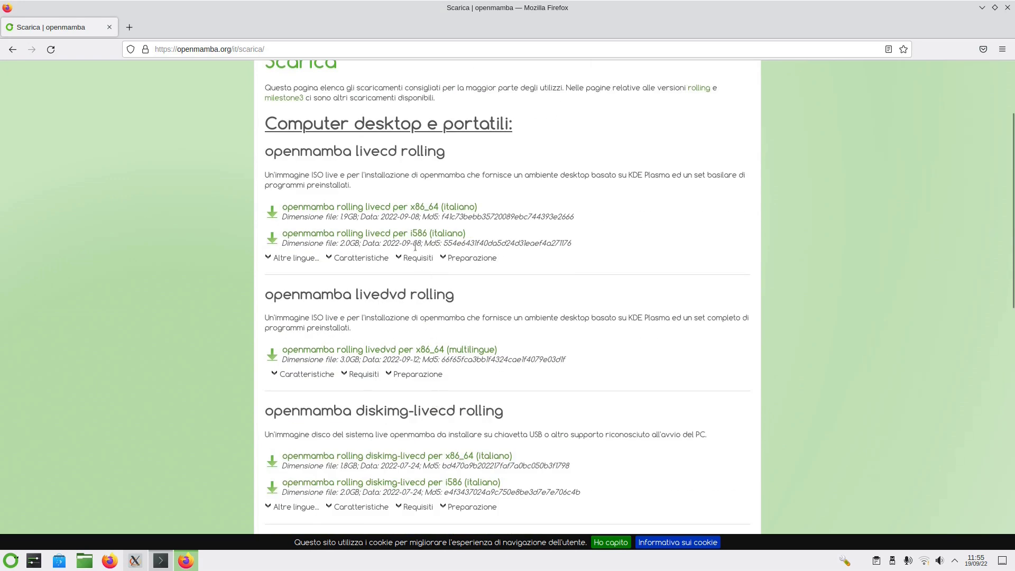
pyautogui.click(355, 259)
pyautogui.moveTo(421, 278); pyautogui.dragTo(434, 279)
pyautogui.click(444, 279)
# Open the site's Forum page, examine its recent discussions, forum categories and tag cloud, and close Firefox
pyautogui.scroll(3, 607, 210)
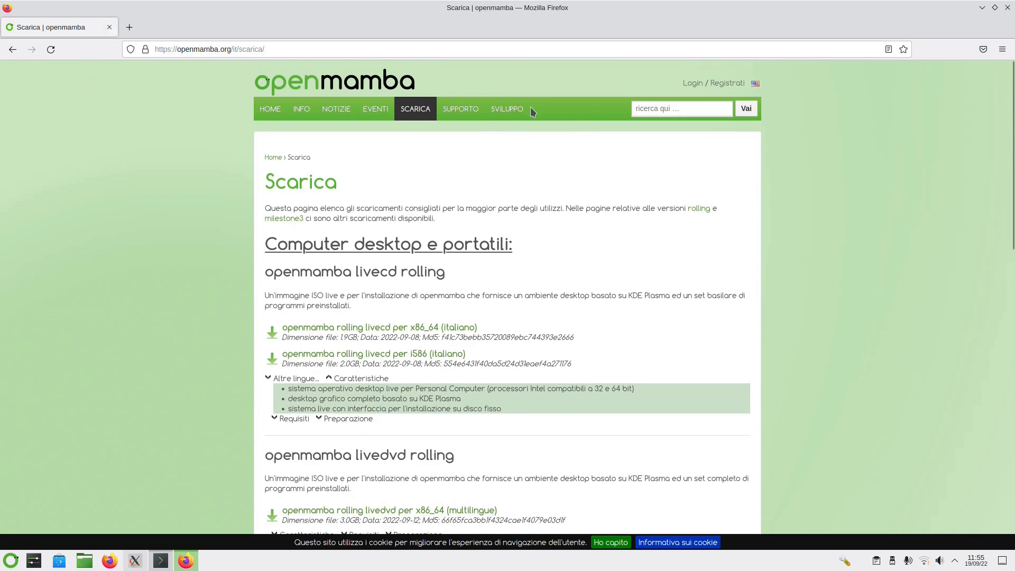
pyautogui.moveTo(460, 111)
pyautogui.click(460, 132)
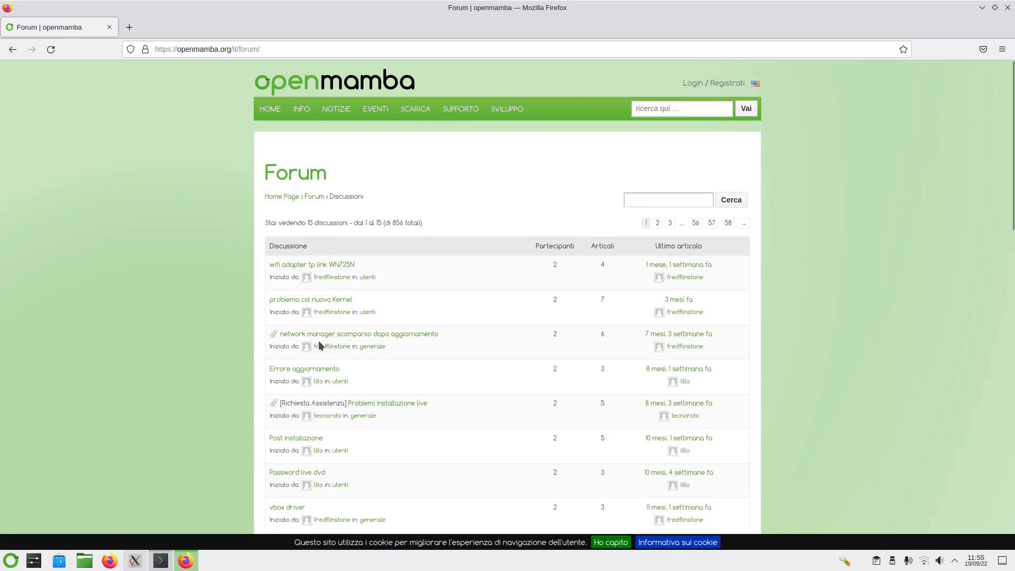
pyautogui.scroll(-9, 318, 341)
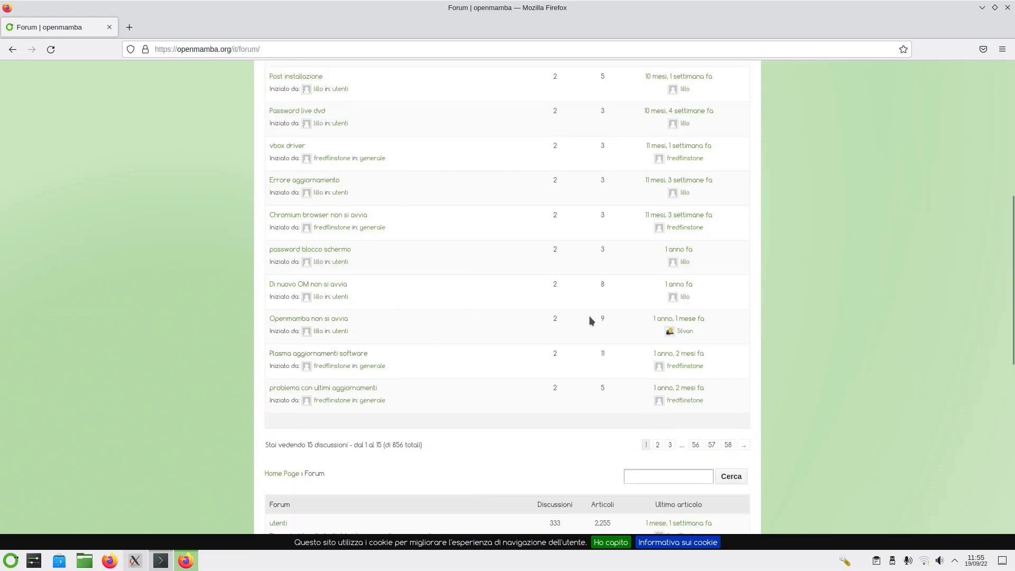
pyautogui.scroll(8, 402, 422)
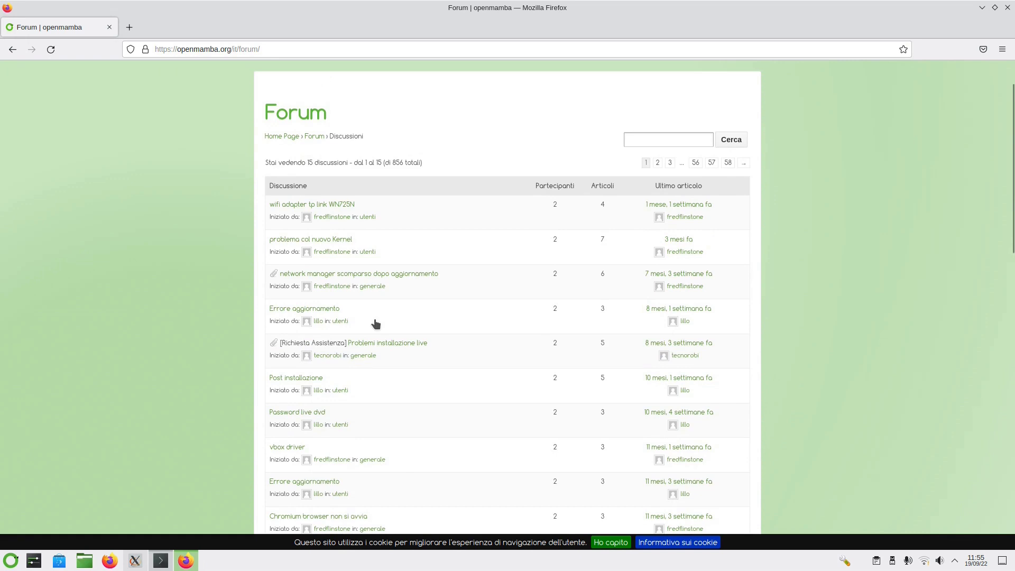
pyautogui.scroll(-16, 570, 298)
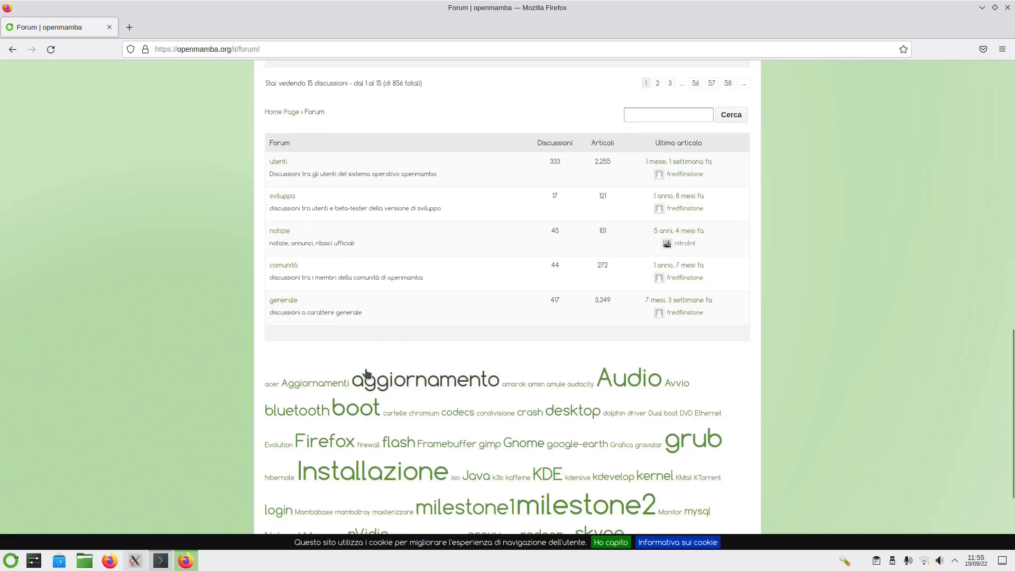
pyautogui.scroll(10, 309, 295)
pyautogui.scroll(3, 334, 297)
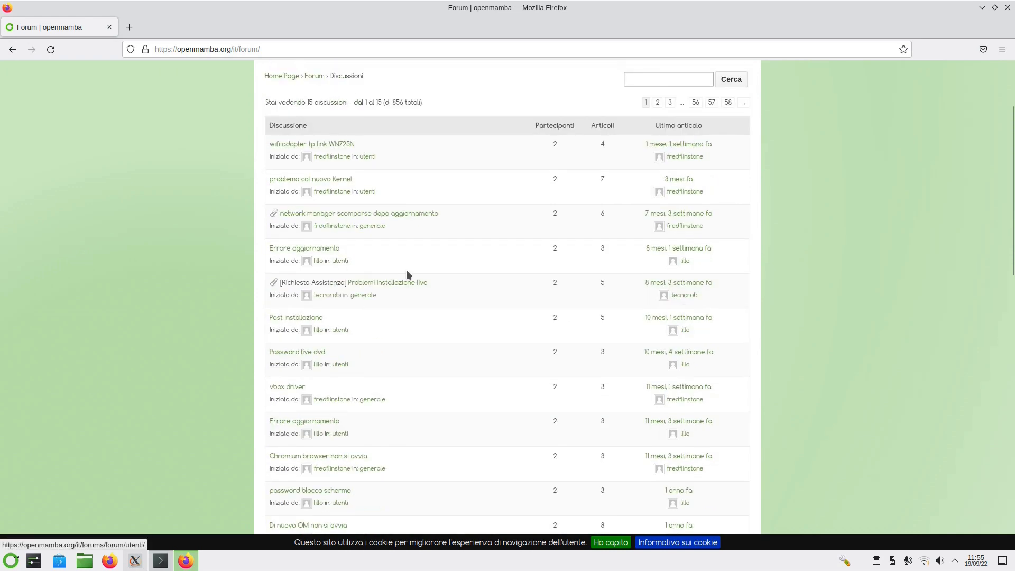
pyautogui.click(111, 26)
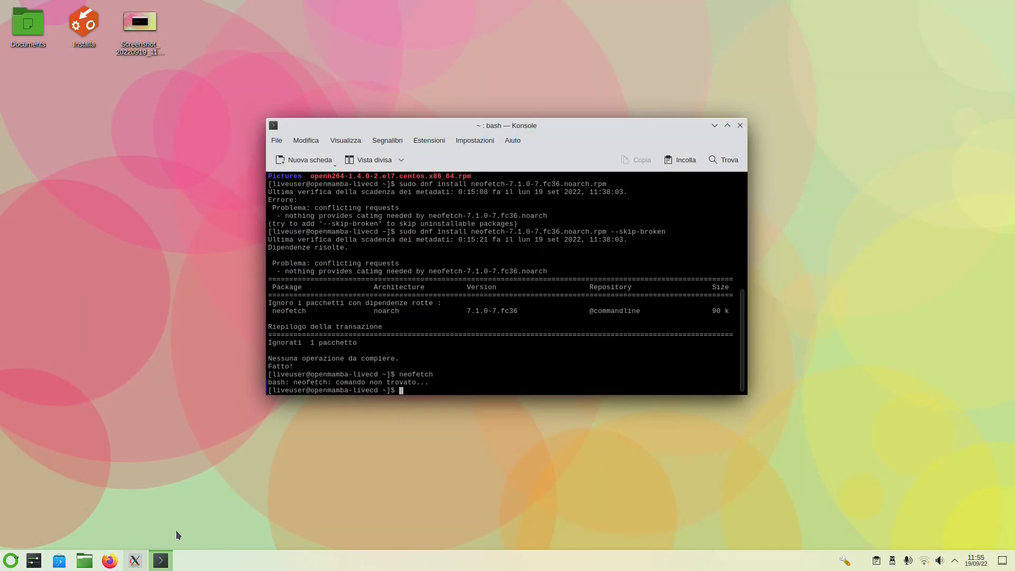
# Replace the open terminal with a fresh Konsole window and run sudo dnf update
pyautogui.click(740, 125)
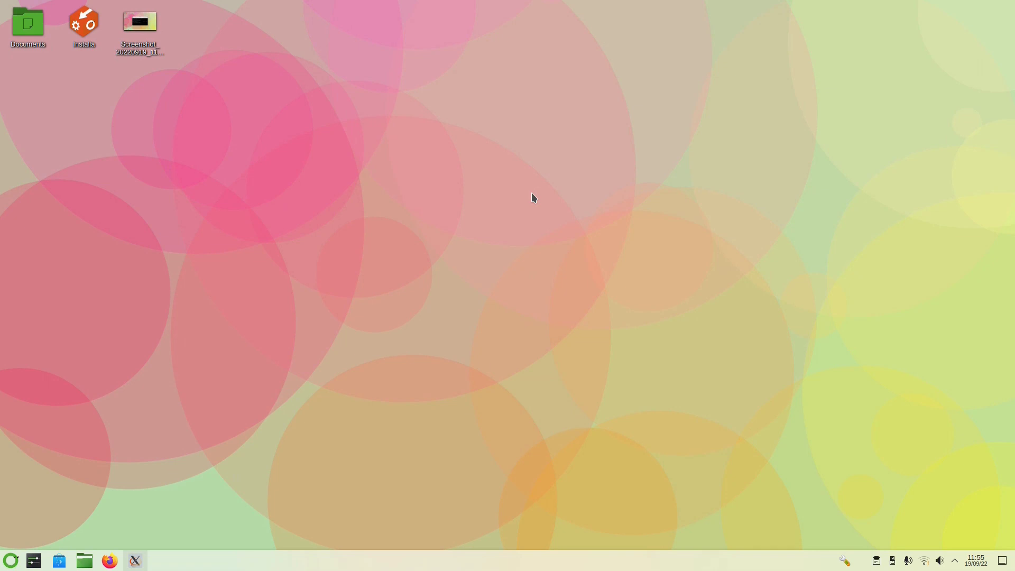
pyautogui.click(10, 561)
pyautogui.write('ko')
pyautogui.press('Return')
pyautogui.write('sudo dnf ')
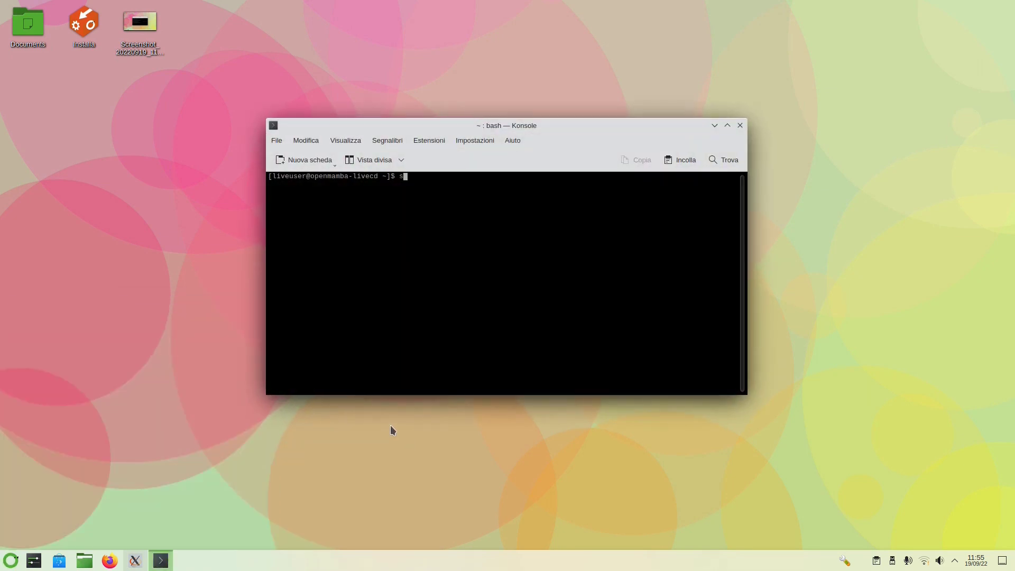
pyautogui.write('update')
pyautogui.press('Return')
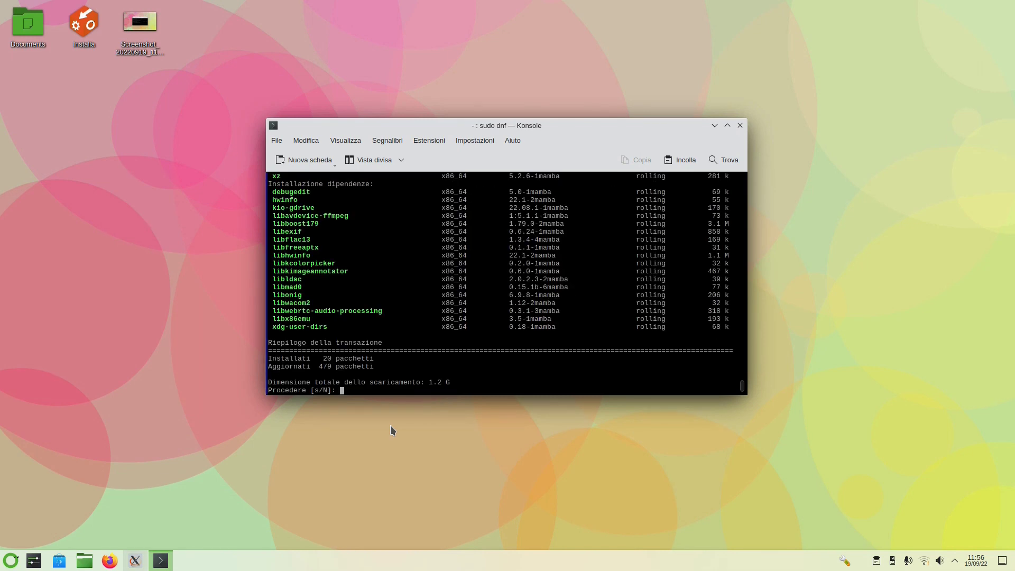
# Review the list of packages in the pending update, decline the transaction and close Konsole
pyautogui.scroll(7, 404, 335)
pyautogui.scroll(20, 315, 315)
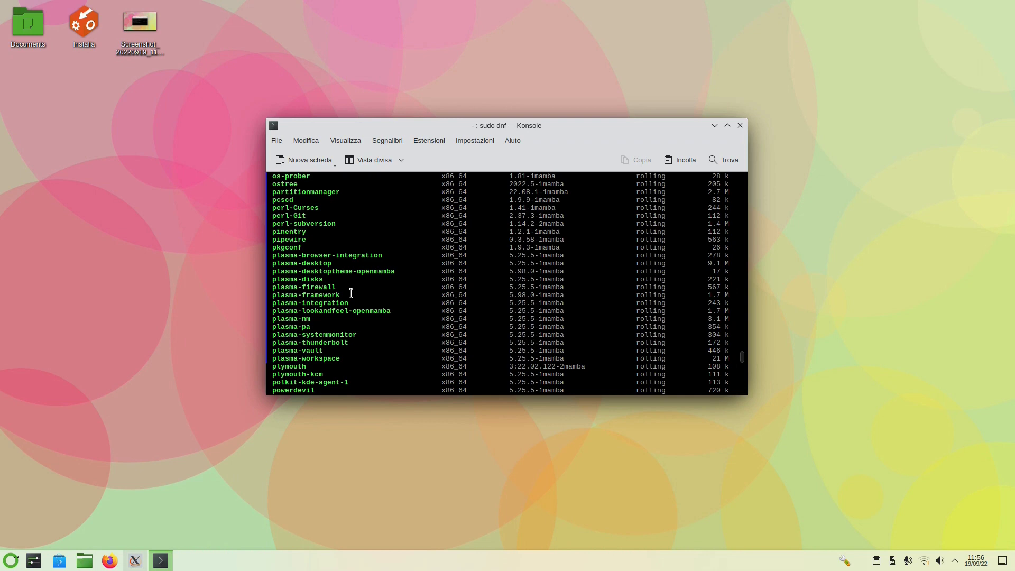
pyautogui.scroll(20, 415, 280)
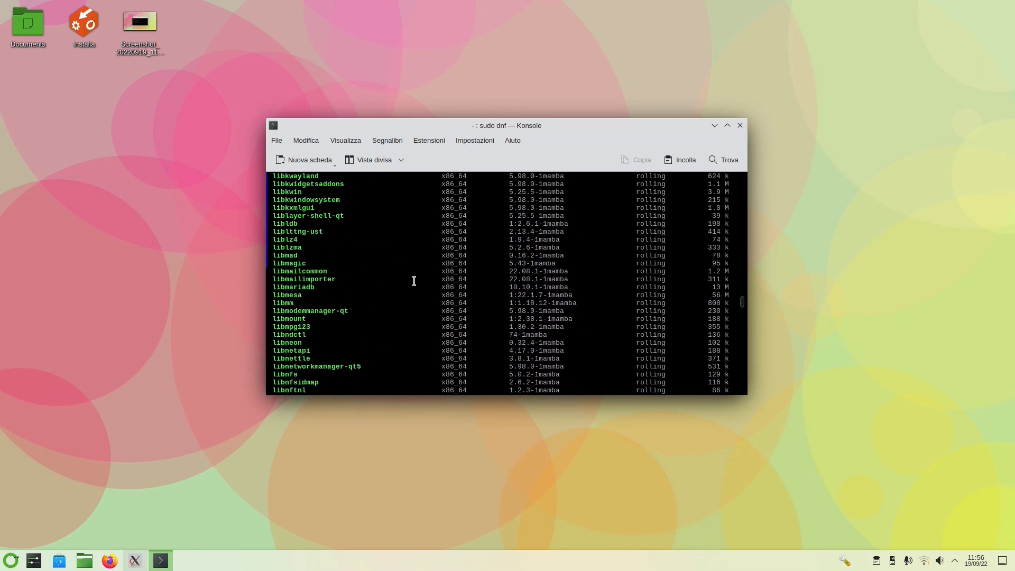
pyautogui.scroll(-7, 628, 279)
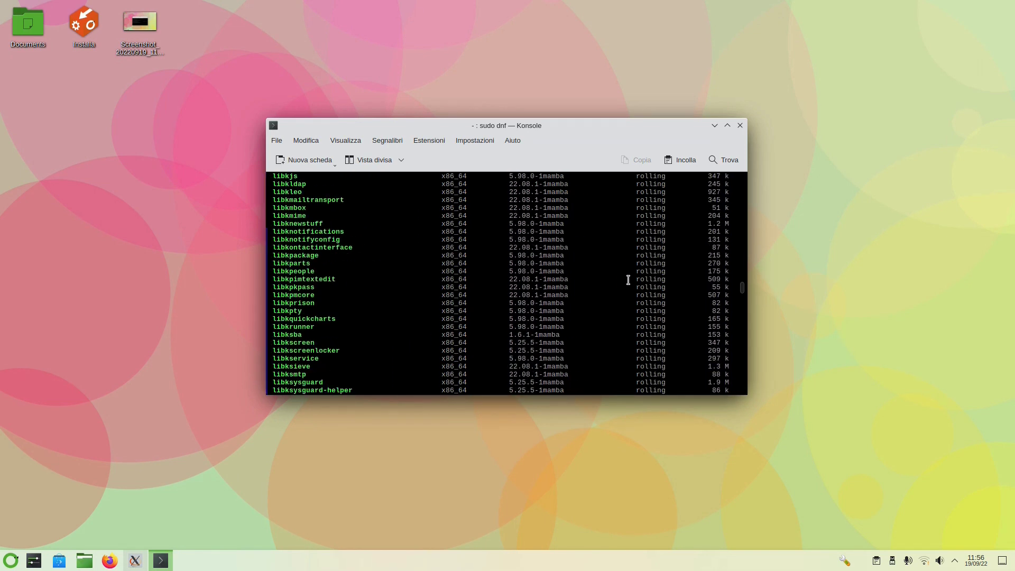
pyautogui.moveTo(743, 290); pyautogui.dragTo(749, 395)
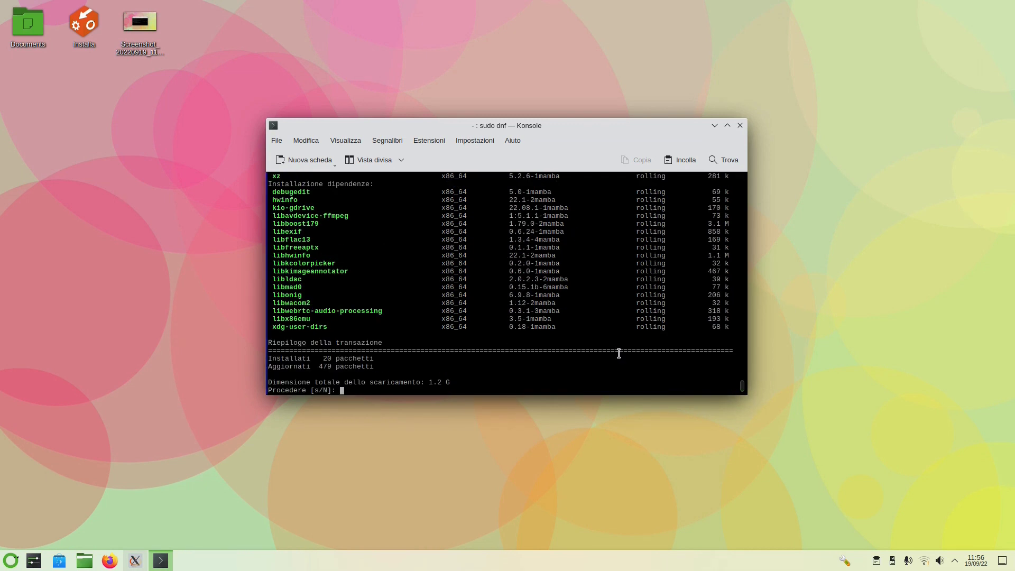
pyautogui.press('Return')
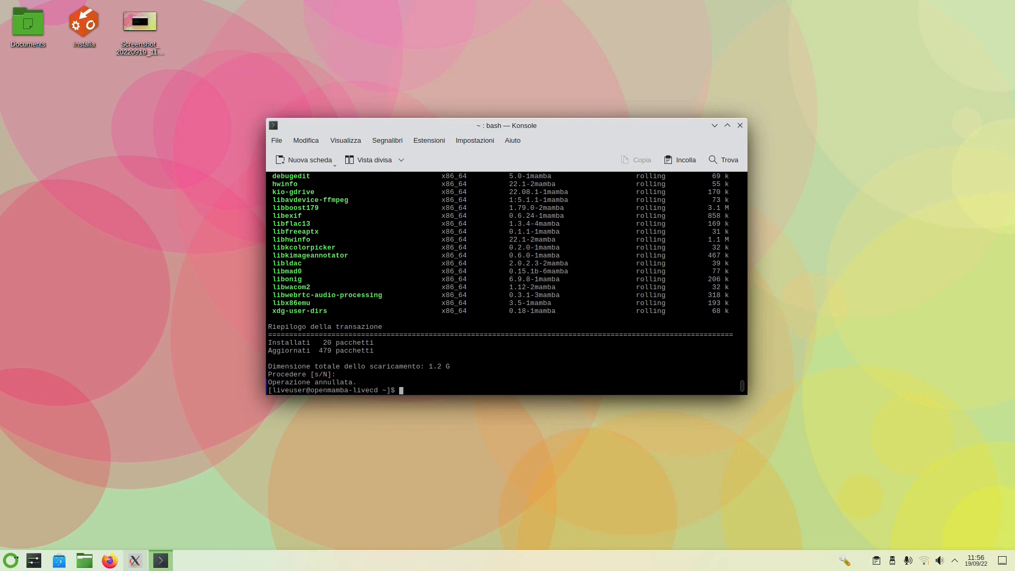
pyautogui.click(740, 125)
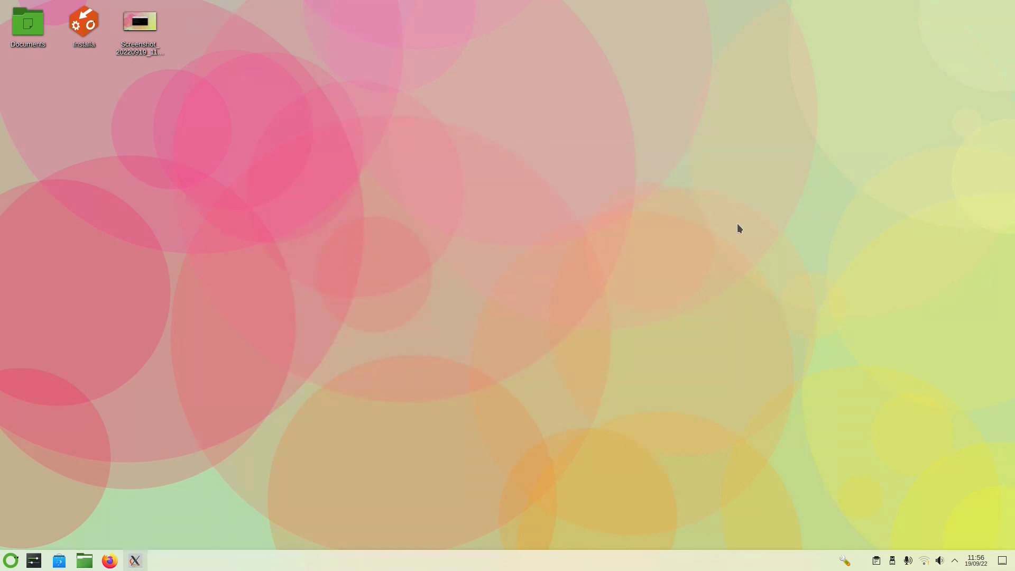
# Explore the Software and Rete entries of the openmamba control centre, view the firewall configuration and close it
pyautogui.click(845, 562)
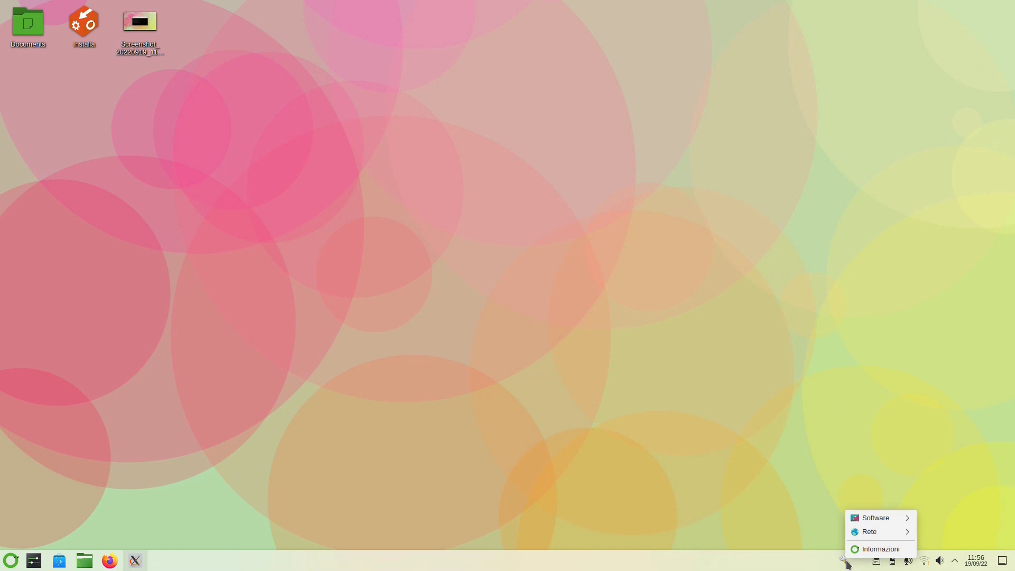
pyautogui.moveTo(893, 518)
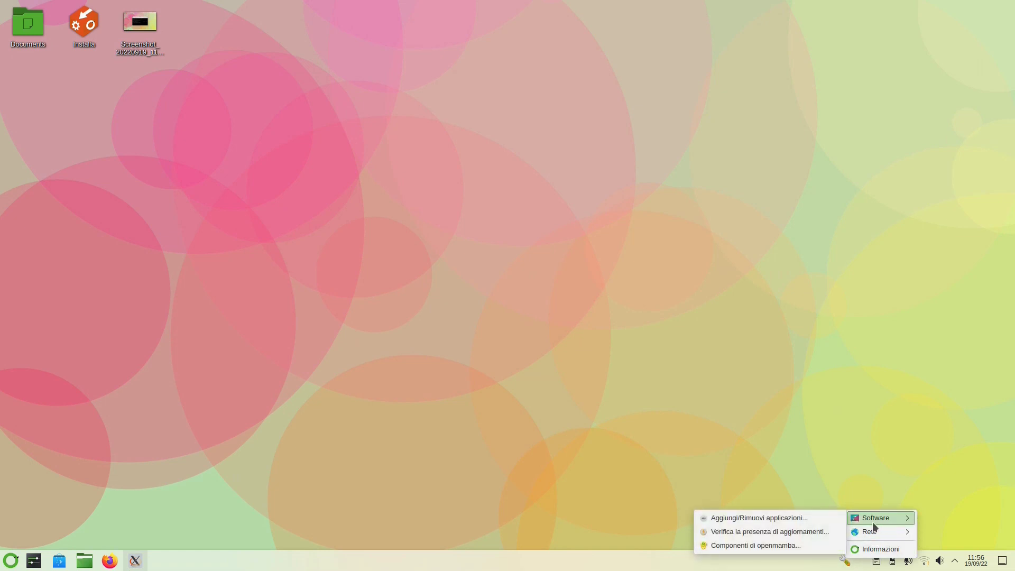
pyautogui.moveTo(858, 536)
pyautogui.moveTo(940, 532)
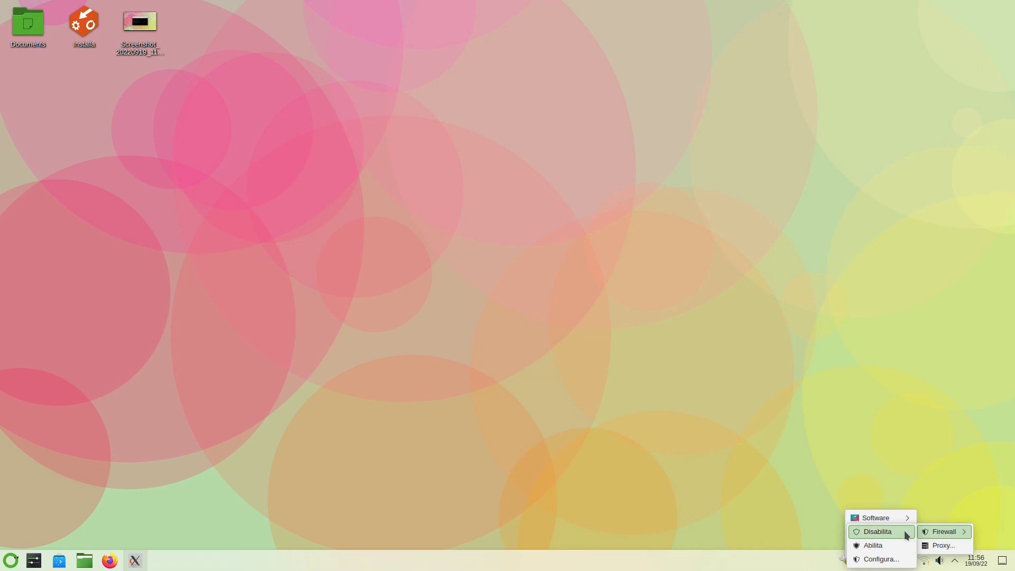
pyautogui.click(888, 533)
pyautogui.moveTo(865, 526)
pyautogui.moveTo(930, 528)
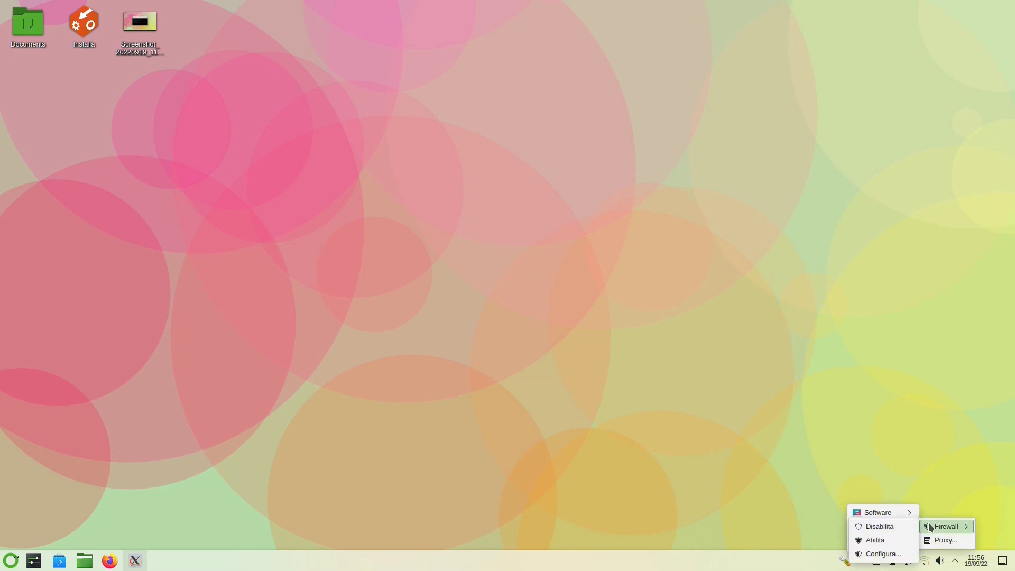
pyautogui.click(882, 554)
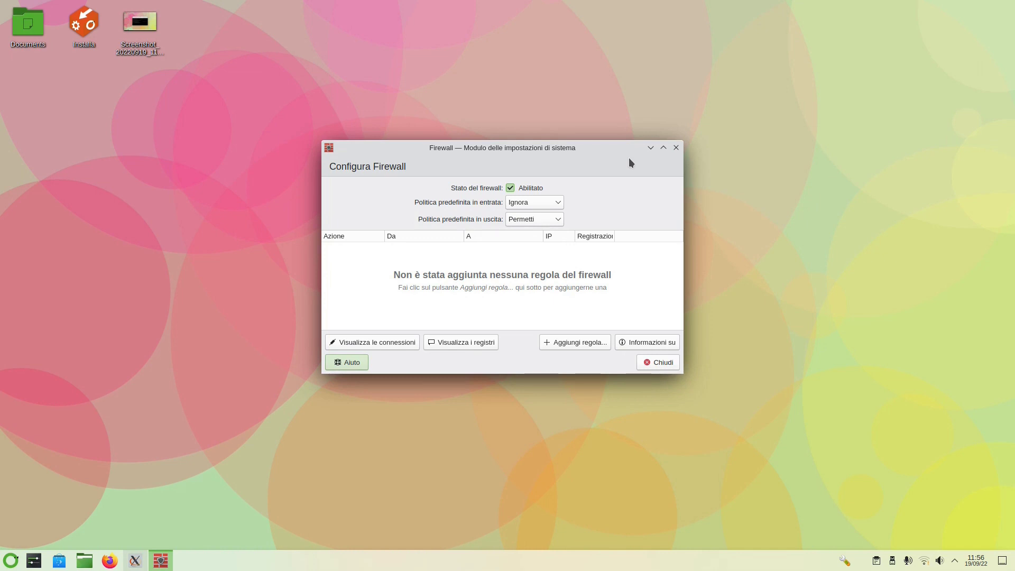
pyautogui.click(677, 148)
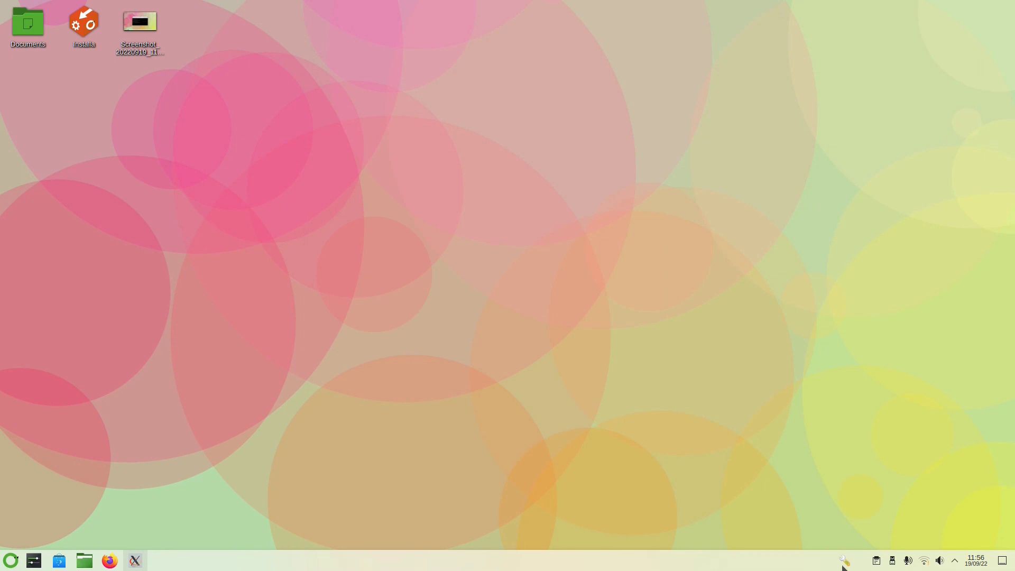
# View the openmamba control centre's Informazioni dialog and close it
pyautogui.rightClick(845, 562)
pyautogui.click(878, 555)
pyautogui.moveTo(896, 441); pyautogui.dragTo(512, 170)
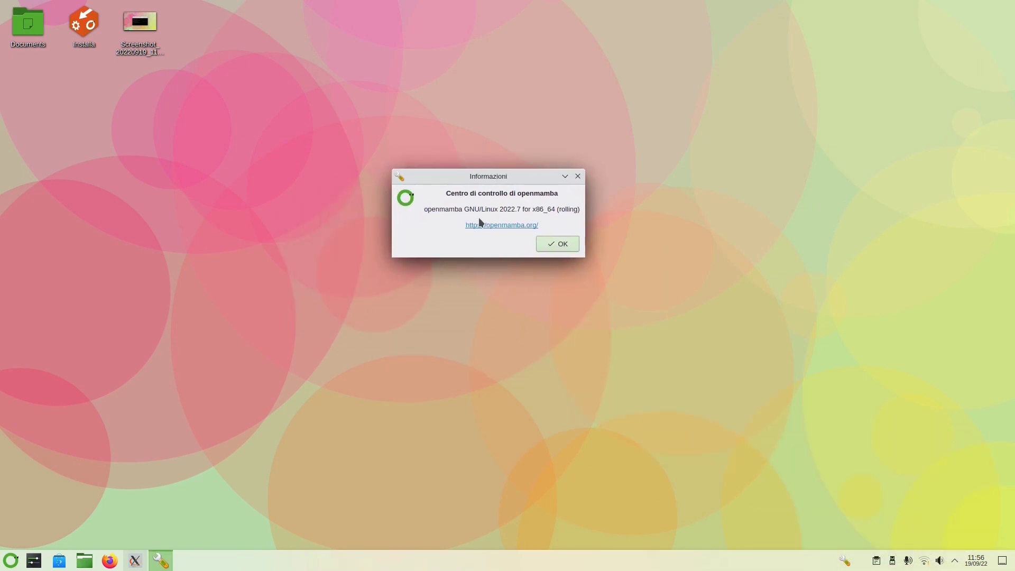
pyautogui.click(578, 177)
# Search the application launcher for "kde" and dismiss the launcher
pyautogui.click(10, 560)
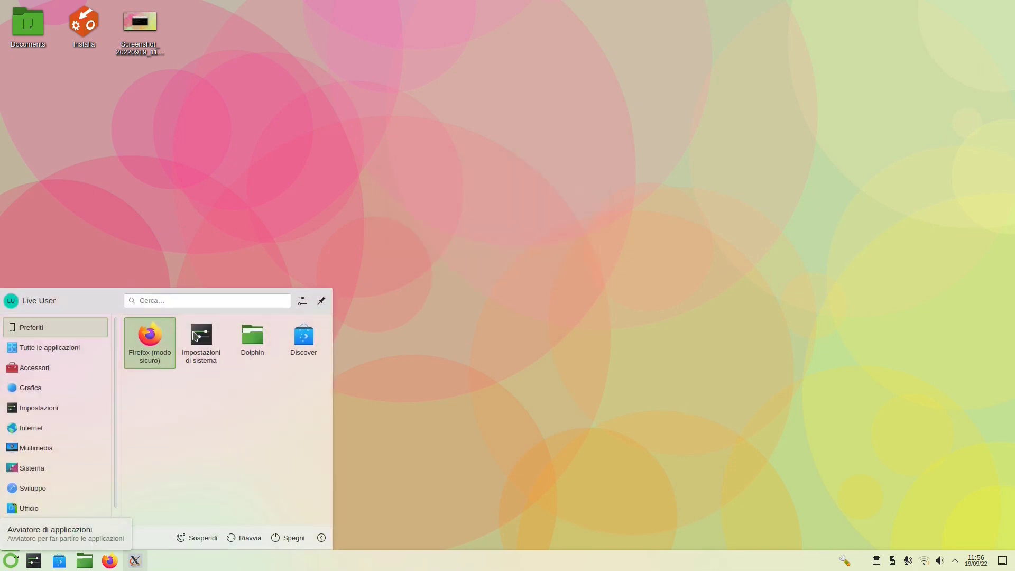
pyautogui.write('kde')
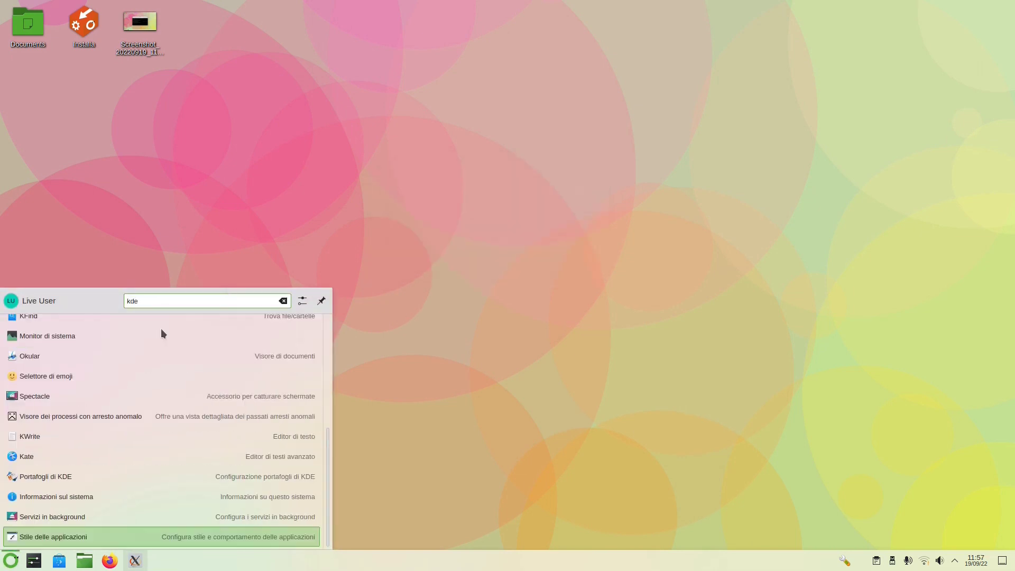
pyautogui.click(532, 455)
# Examine the Informazioni sul sistema page in the system settings and close the window
pyautogui.click(33, 561)
pyautogui.scroll(-3, 306, 401)
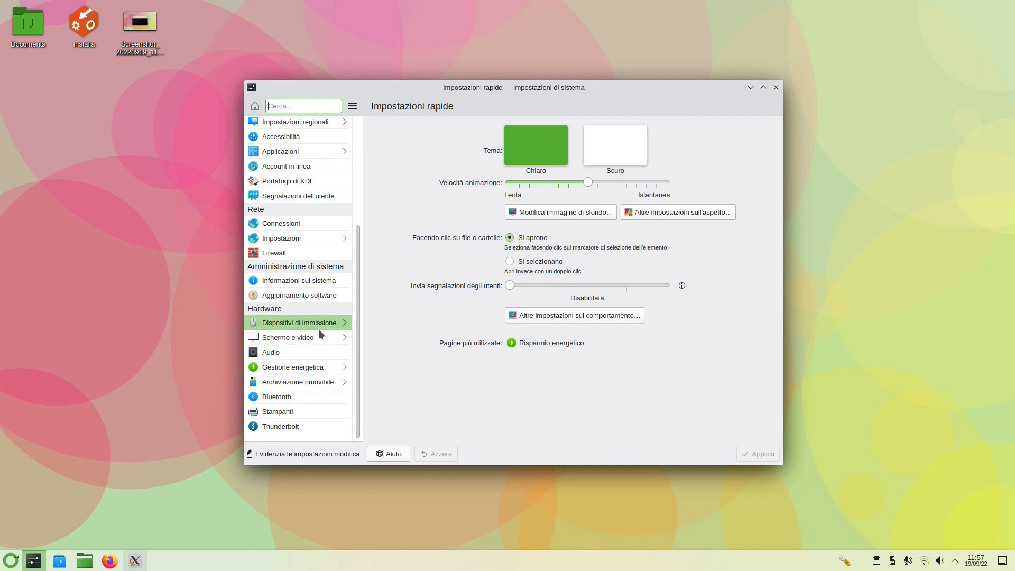
pyautogui.click(317, 280)
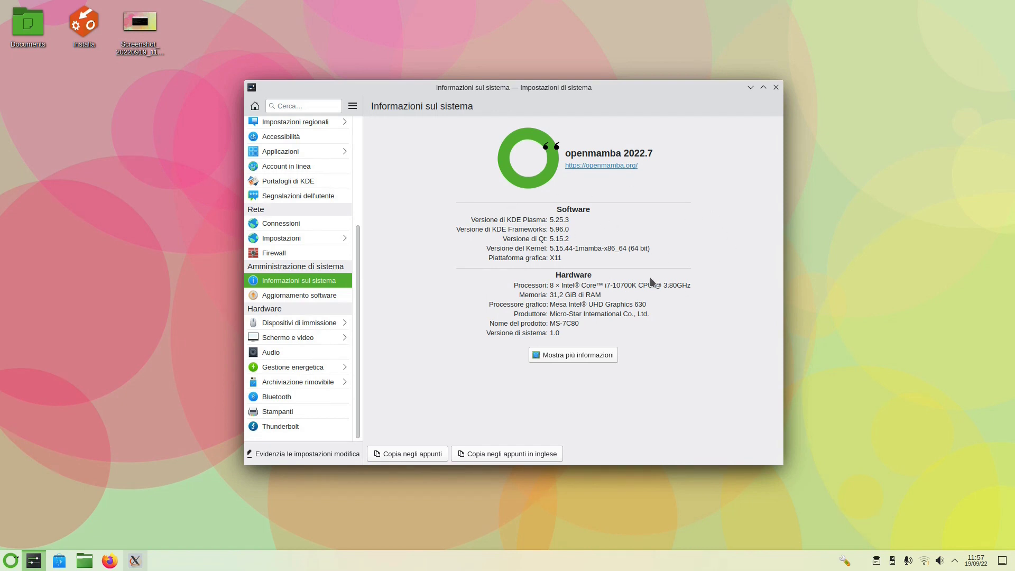
pyautogui.click(776, 88)
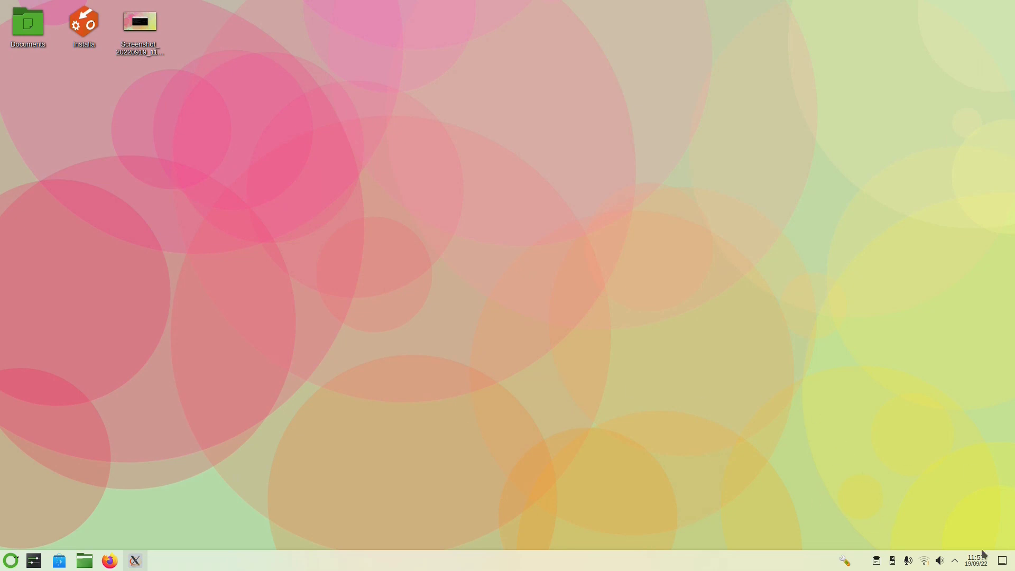
# View the hidden status and notification items, view the clock's calendar and close it
pyautogui.click(956, 562)
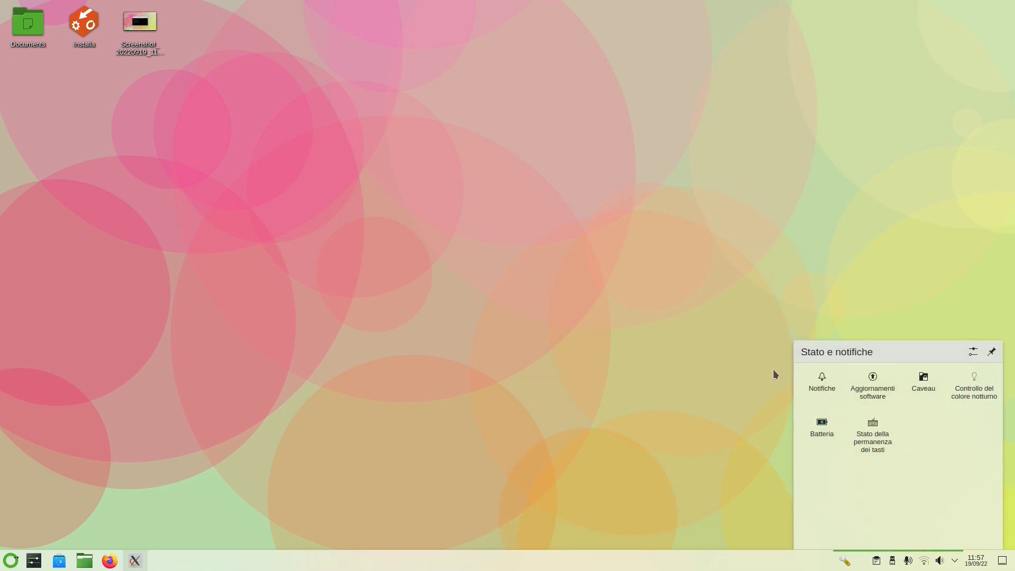
pyautogui.click(977, 563)
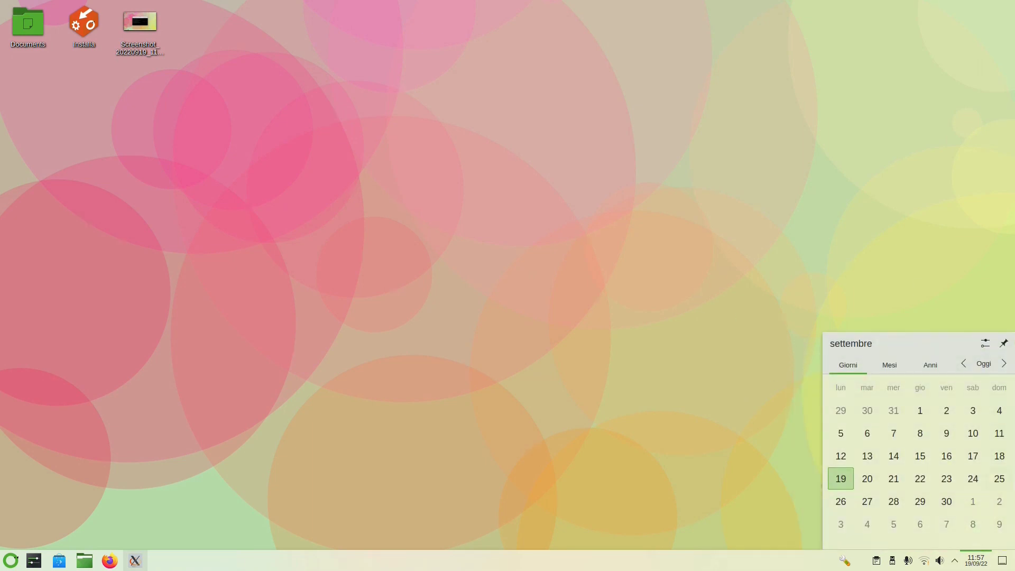
pyautogui.click(987, 564)
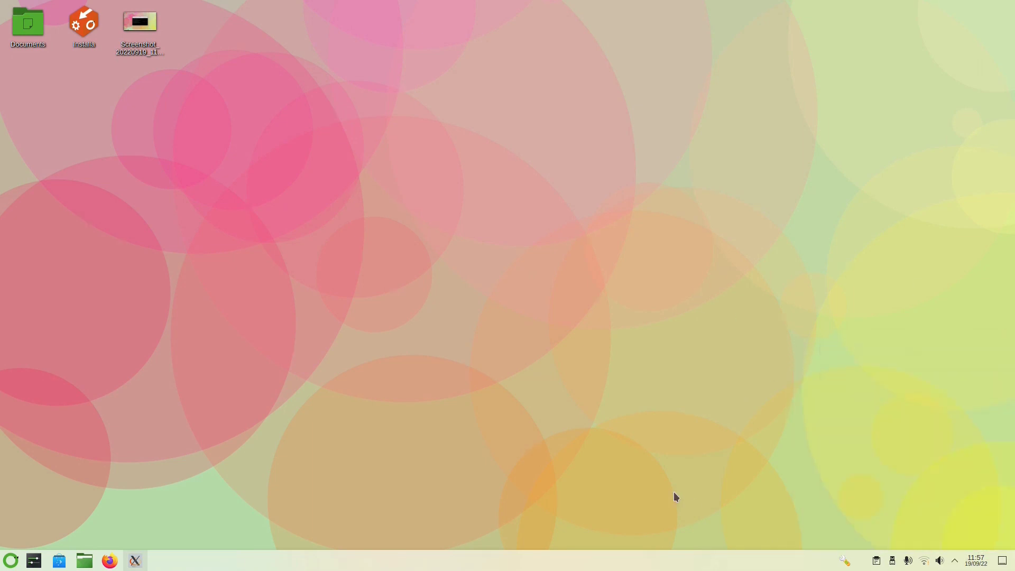
# Examine the full list of installed applications in the application launcher, view its extra session options and dismiss it
pyautogui.click(10, 560)
pyautogui.click(52, 351)
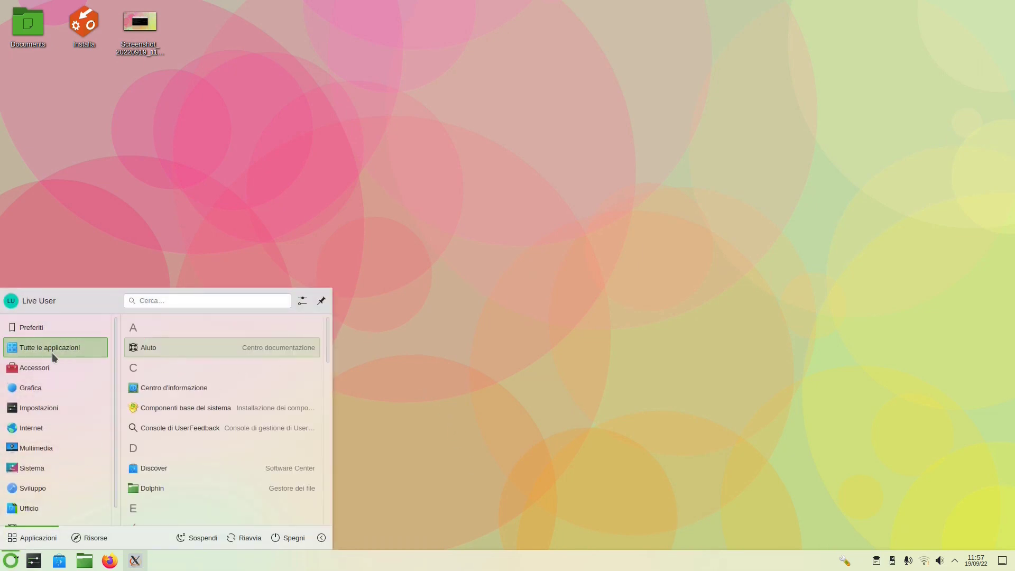
pyautogui.moveTo(328, 343); pyautogui.dragTo(329, 351)
pyautogui.moveTo(330, 367); pyautogui.dragTo(329, 345)
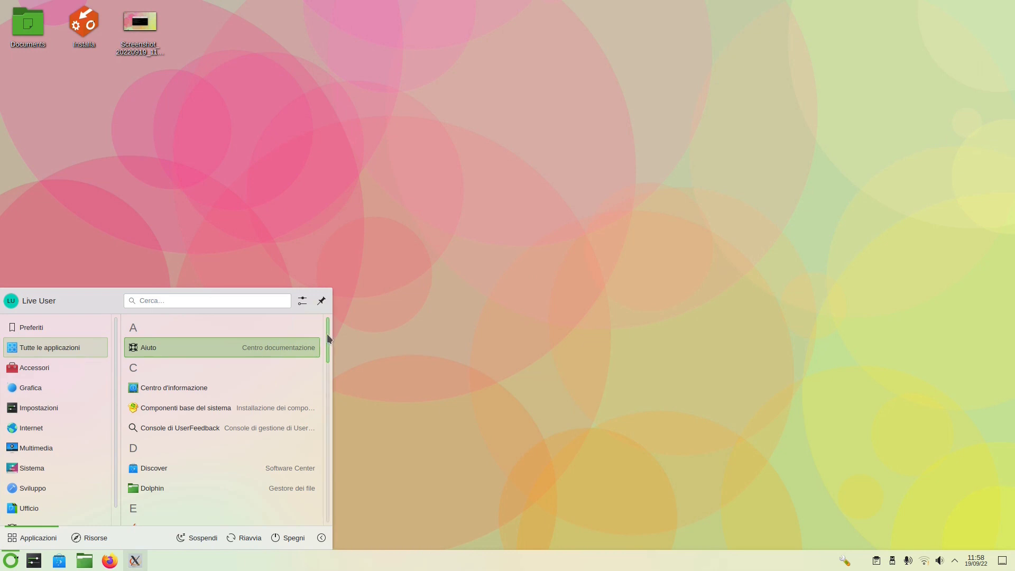
pyautogui.moveTo(326, 335); pyautogui.dragTo(326, 497)
pyautogui.moveTo(53, 428)
pyautogui.moveTo(53, 348)
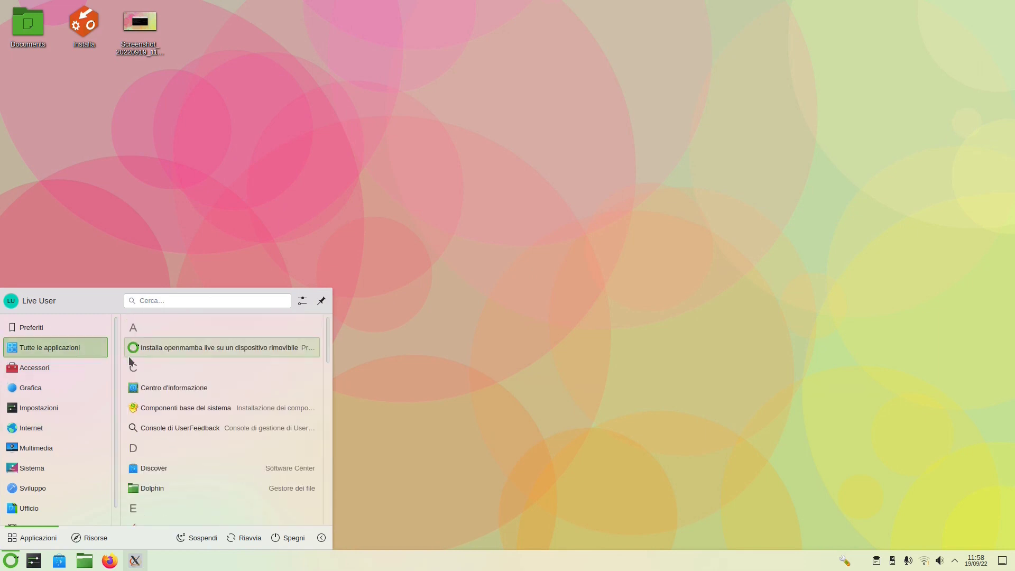
pyautogui.scroll(-8, 199, 439)
pyautogui.scroll(-3, 199, 441)
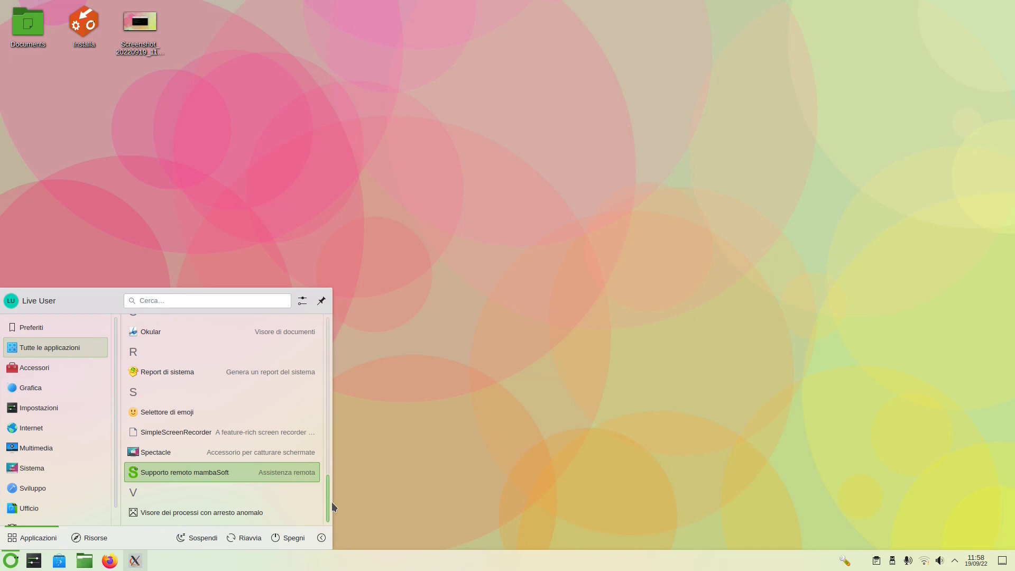
pyautogui.moveTo(328, 505); pyautogui.dragTo(331, 326)
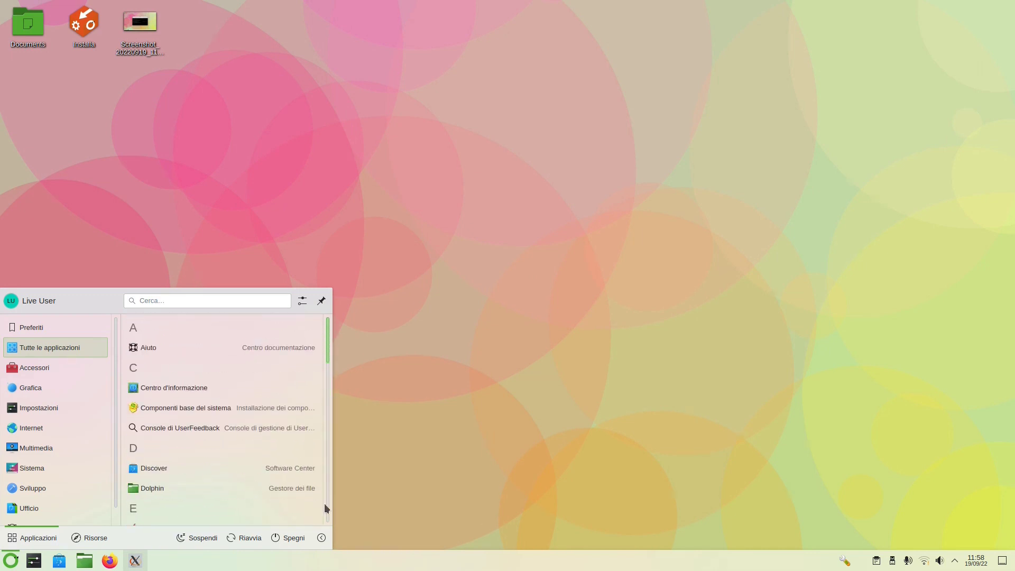
pyautogui.click(322, 538)
pyautogui.click(426, 477)
pyautogui.click(398, 288)
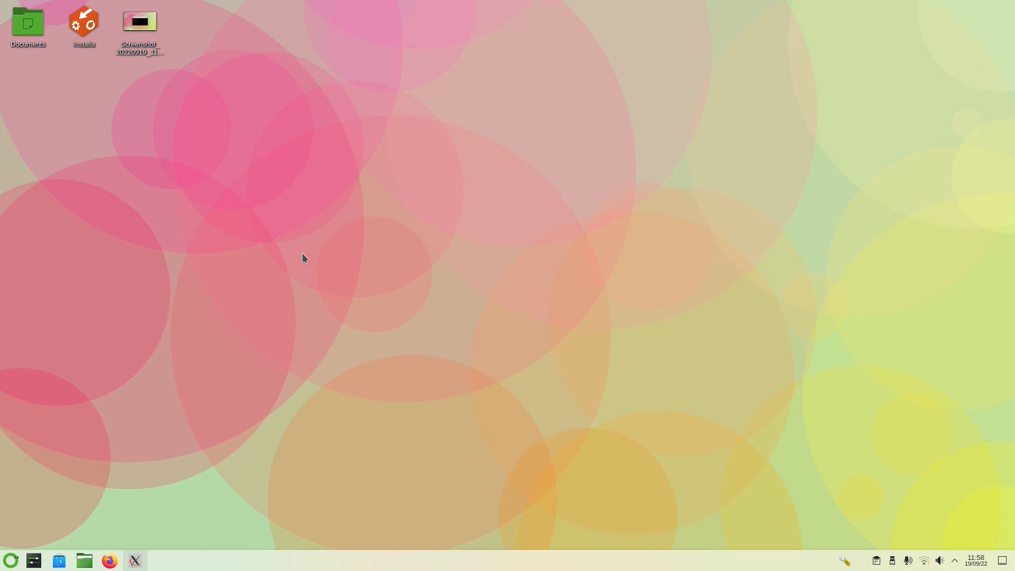
# View the contents of the desktop's Documents folder and close the file manager window
pyautogui.click(24, 20)
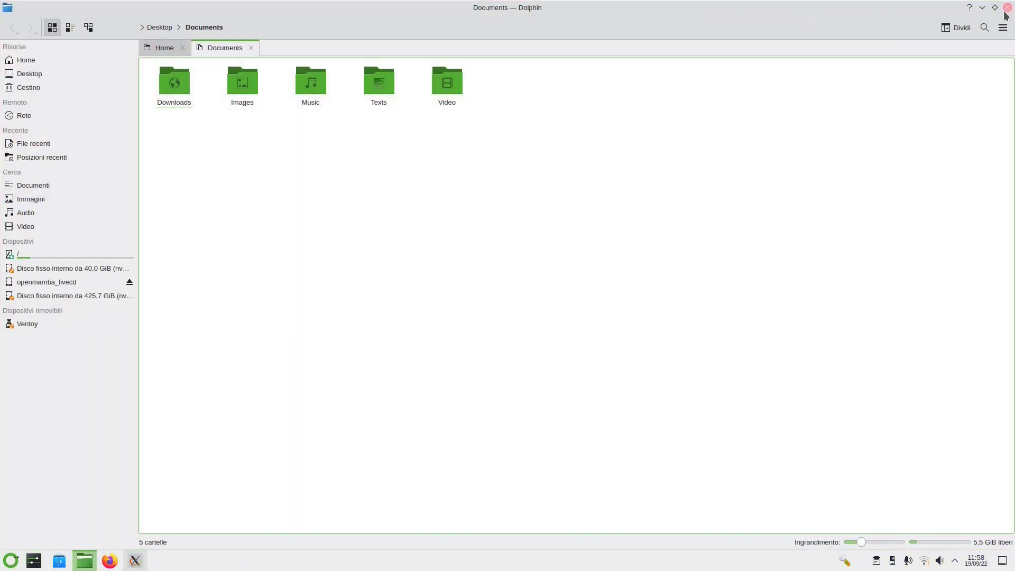
pyautogui.click(1006, 9)
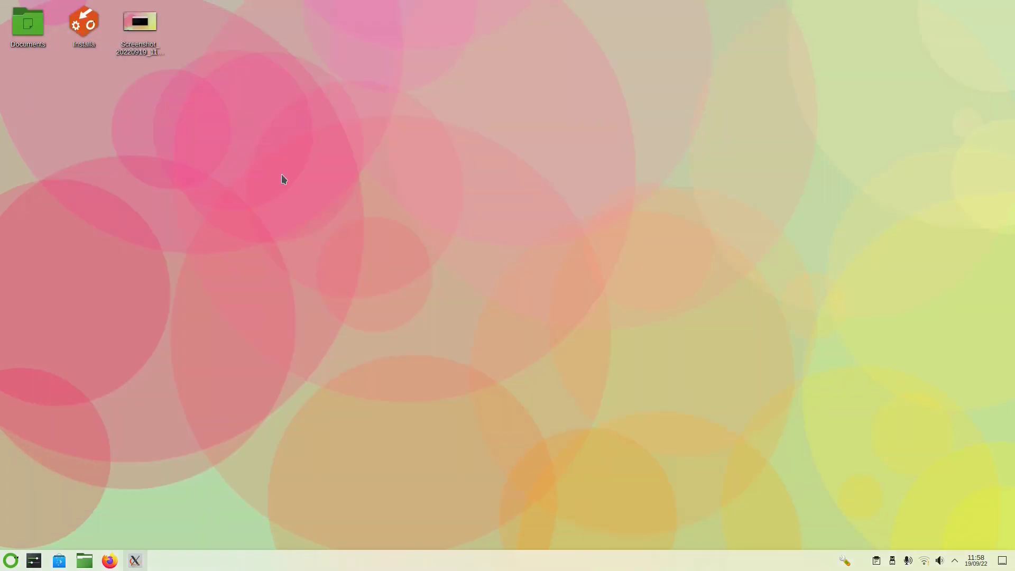
# Find Konsole with the search "kons", launch it, run free -m and highlight the Mem row to check memory usage
pyautogui.click(10, 561)
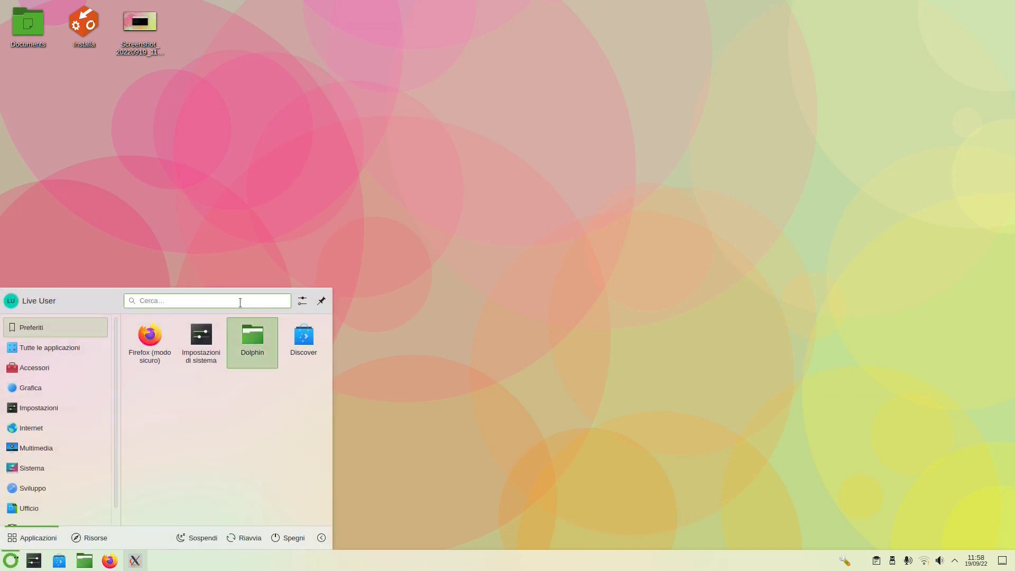
pyautogui.write('kons')
pyautogui.press('Return')
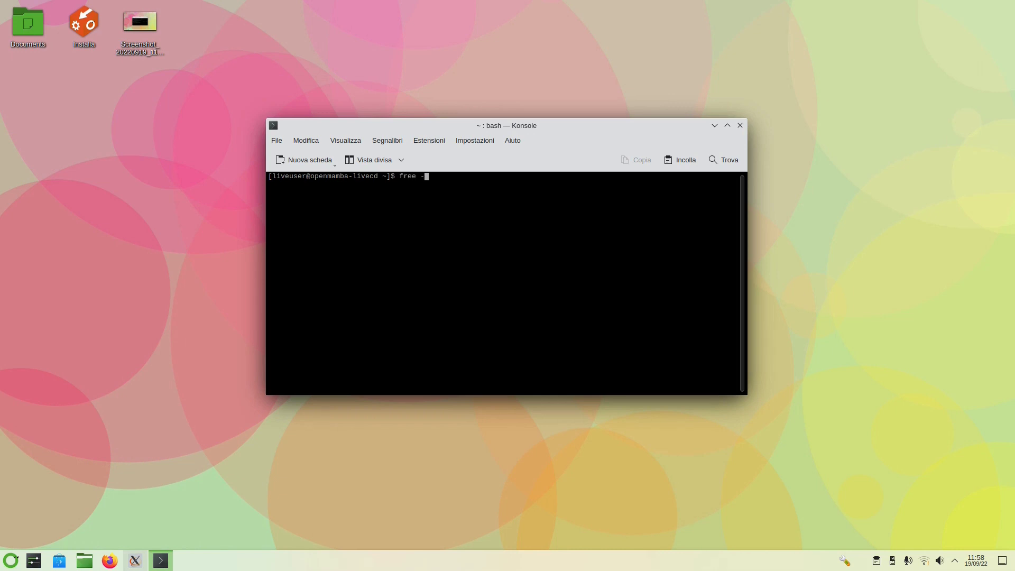
pyautogui.write('m')
pyautogui.press('Return')
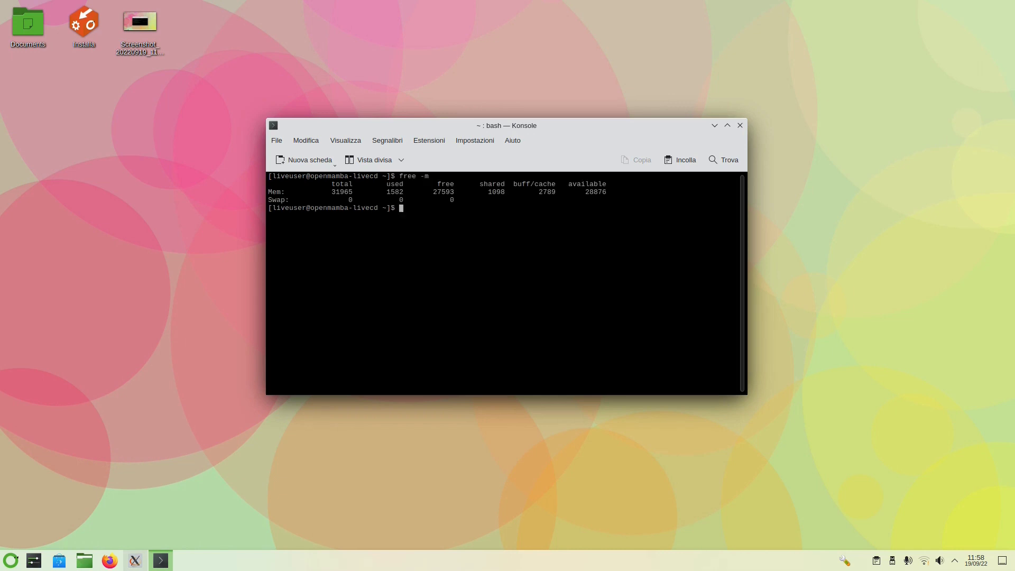
pyautogui.tripleClick(396, 192)
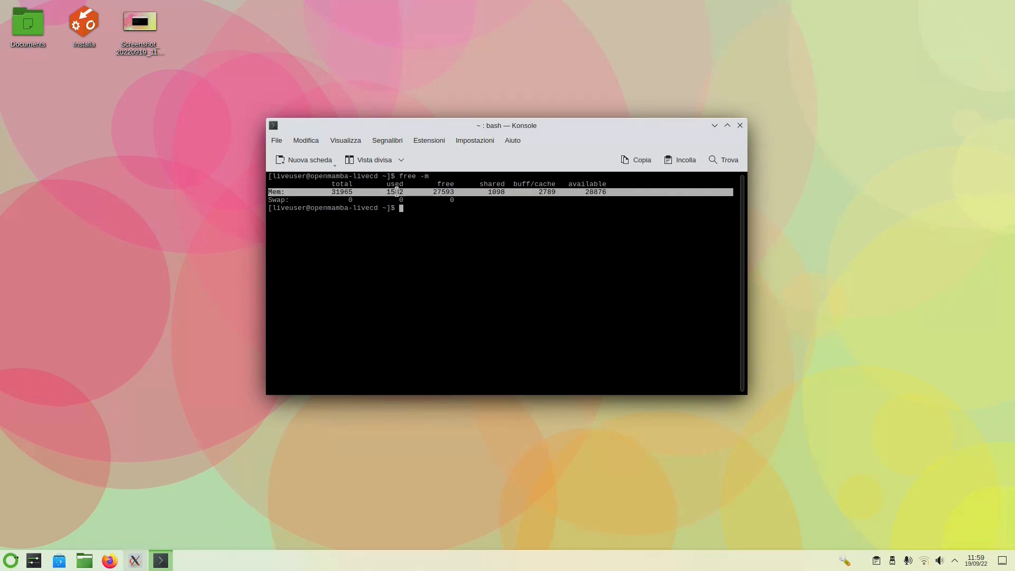
pyautogui.click(358, 212)
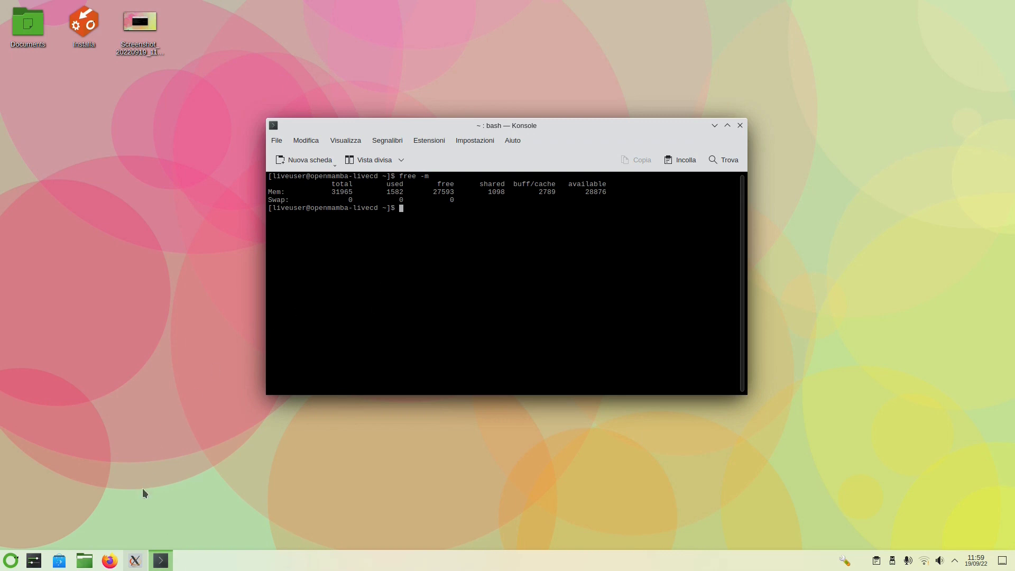
pyautogui.rightClick(134, 27)
pyautogui.click(169, 107)
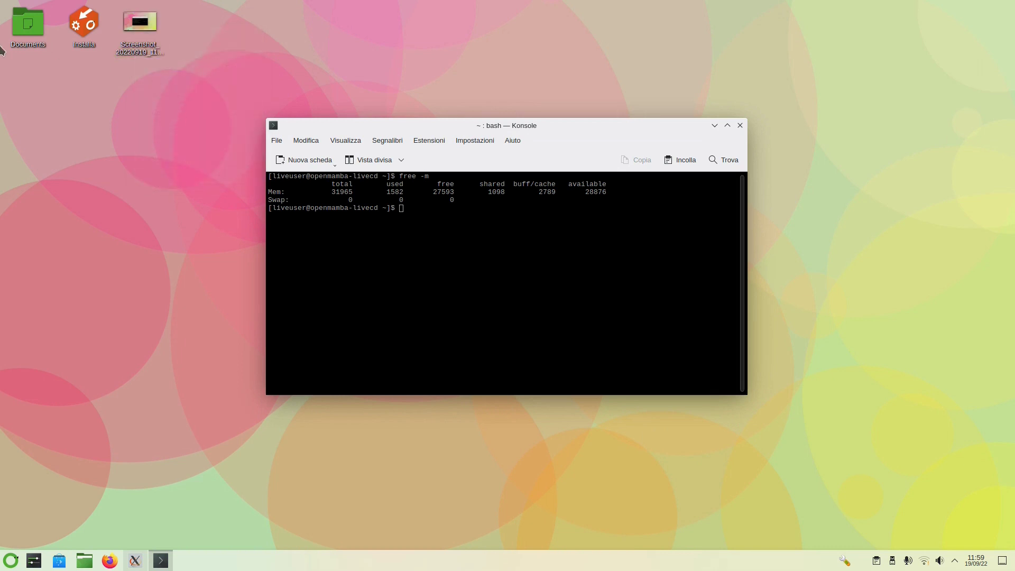
pyautogui.rightClick(94, 32)
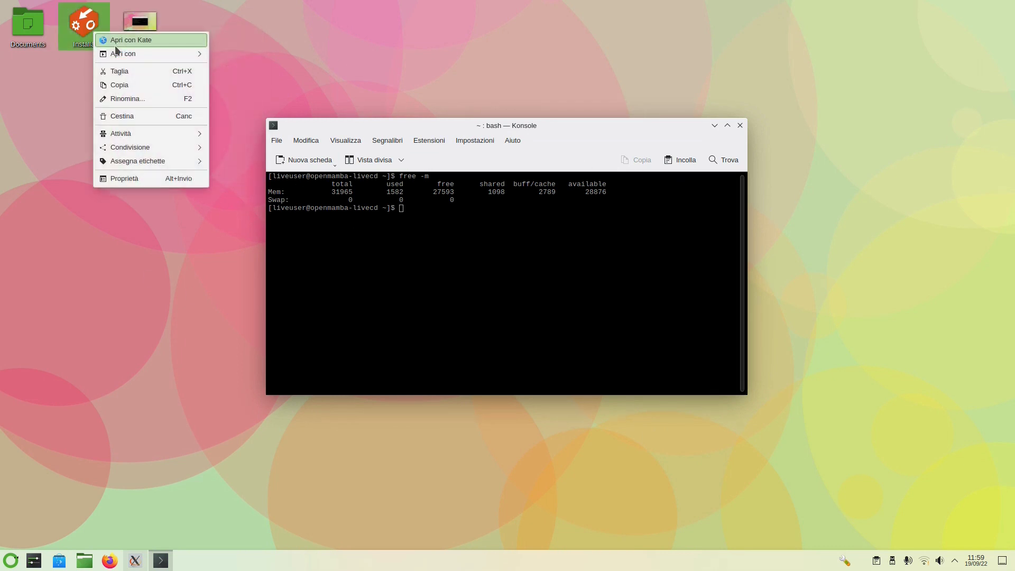
pyautogui.press('Escape')
# Launch the openmamba installer from the desktop, view its Benvenuti page, cancel the installation and close Konsole
pyautogui.click(85, 33)
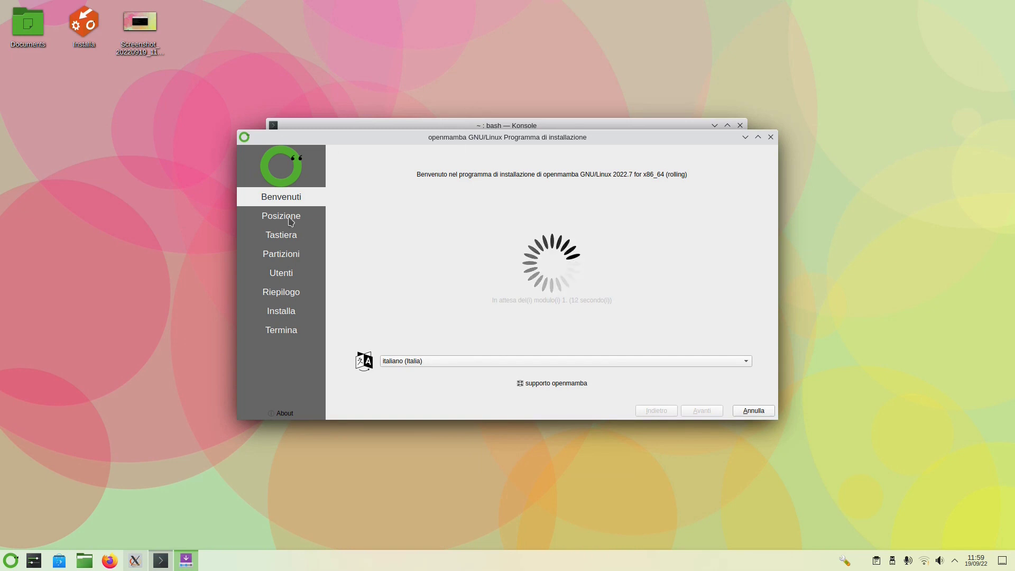
pyautogui.click(771, 138)
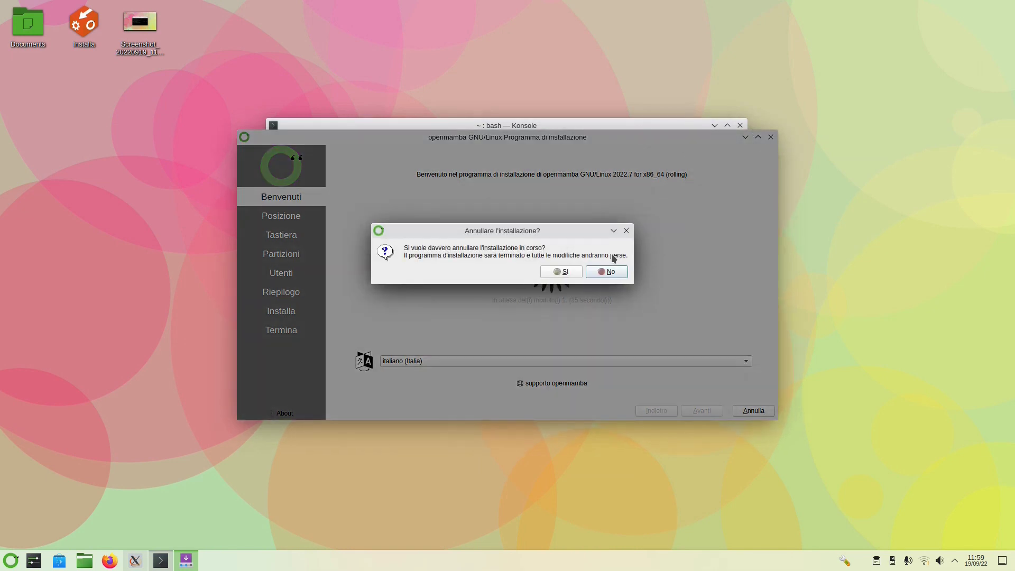
pyautogui.click(576, 275)
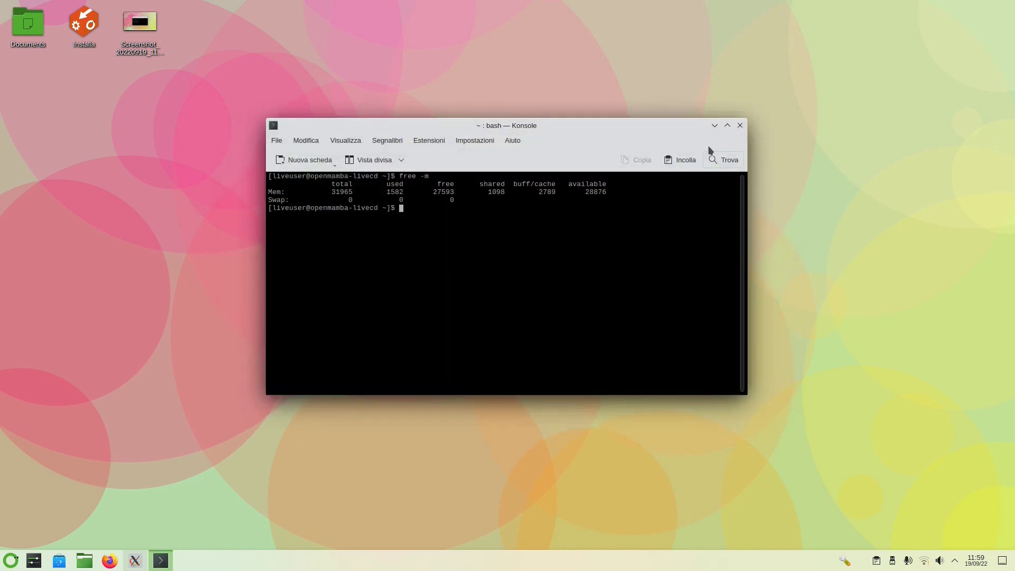
pyautogui.click(741, 126)
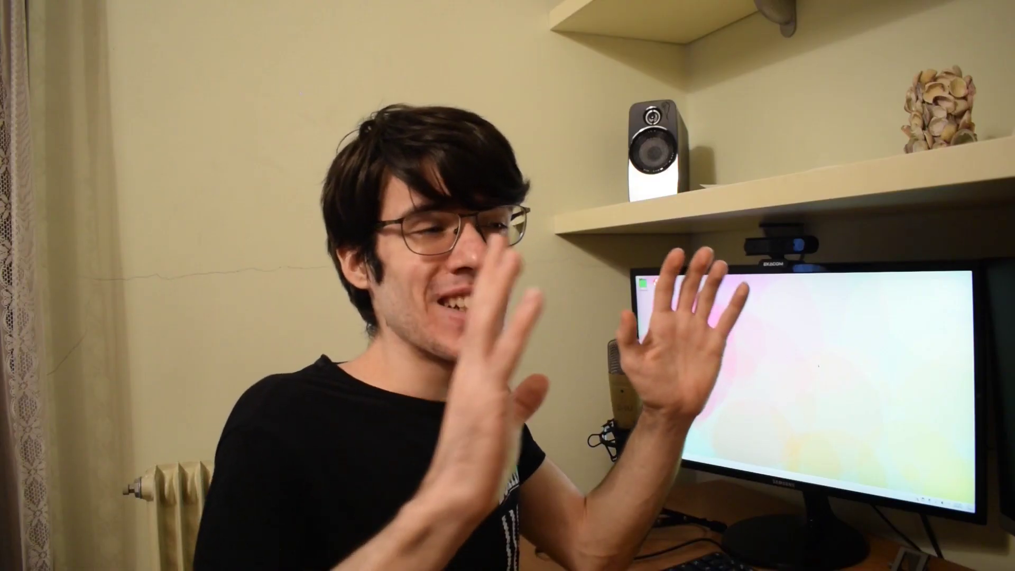